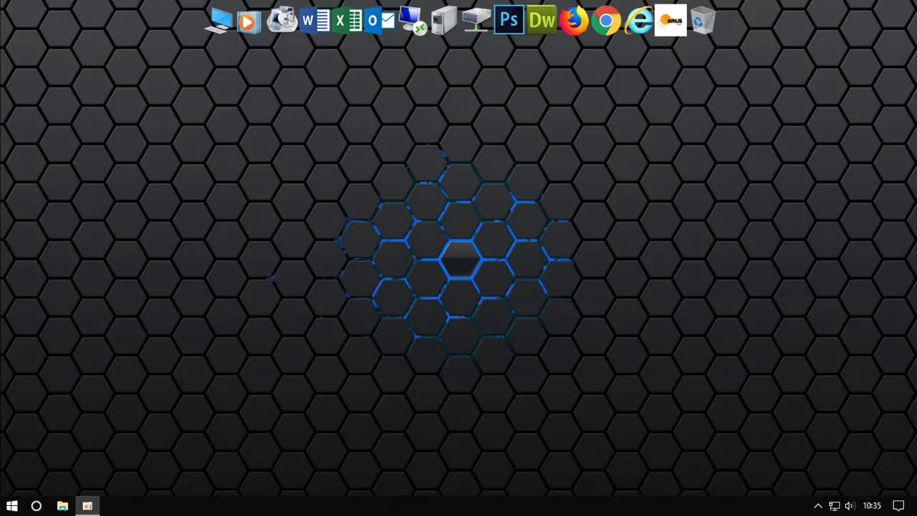
Drop the FileZilla_Server-0_9_60_2 installer onto the desktop and run it
drag(91, 146, 72, 170)
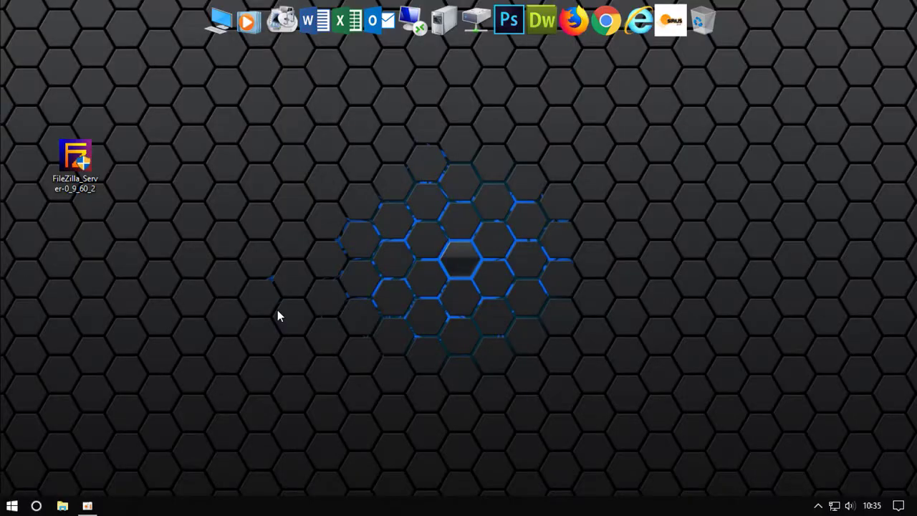
mouse_move(72, 161)
mouse_down()
mouse_move(46, 134)
mouse_move(72, 161)
mouse_up()
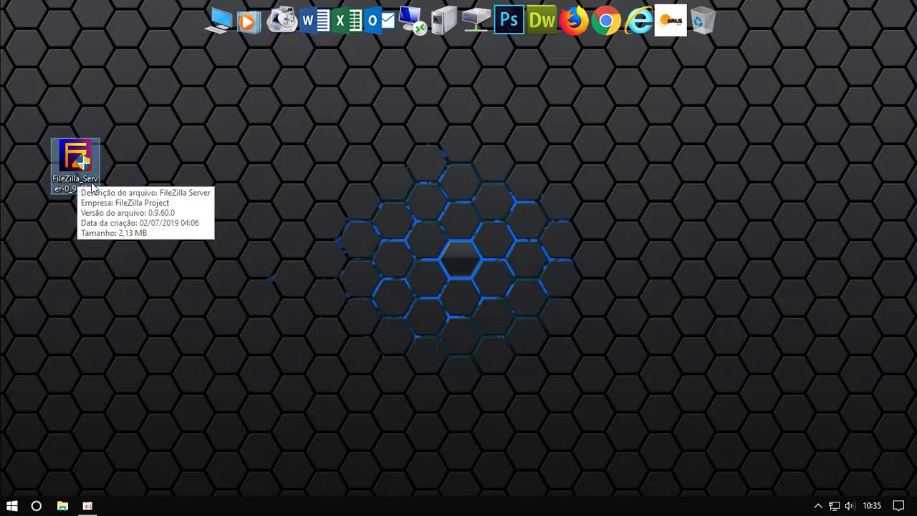
double_click(76, 161)
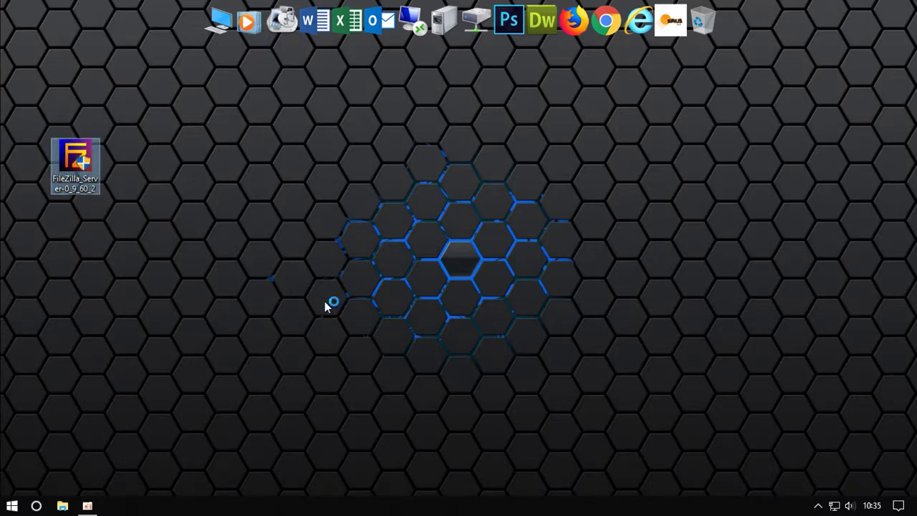
Accept the licence agreement and keep the Standard install type after briefly trying Full
click(536, 364)
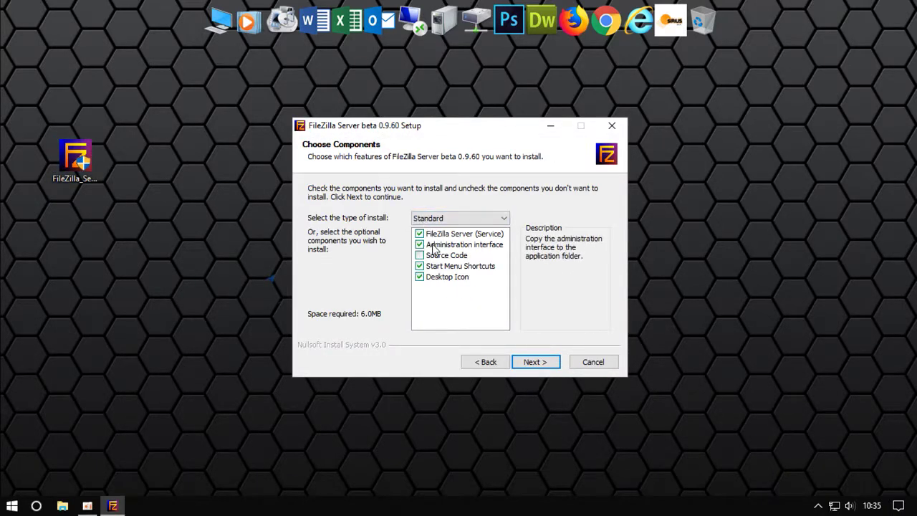
click(505, 220)
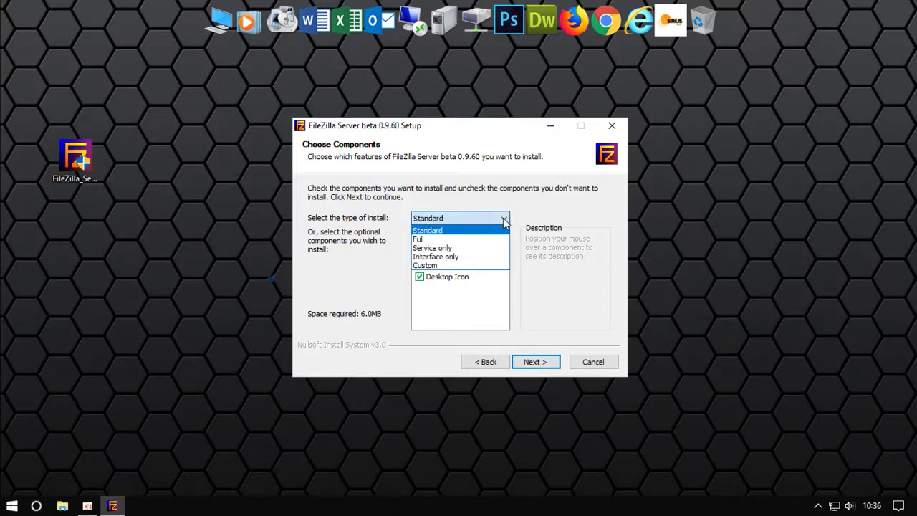
click(483, 240)
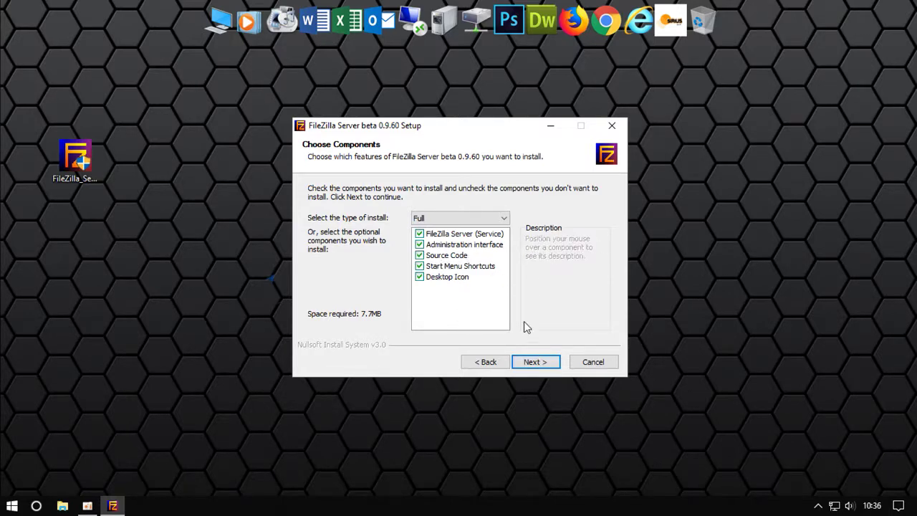
click(494, 219)
click(481, 230)
click(532, 364)
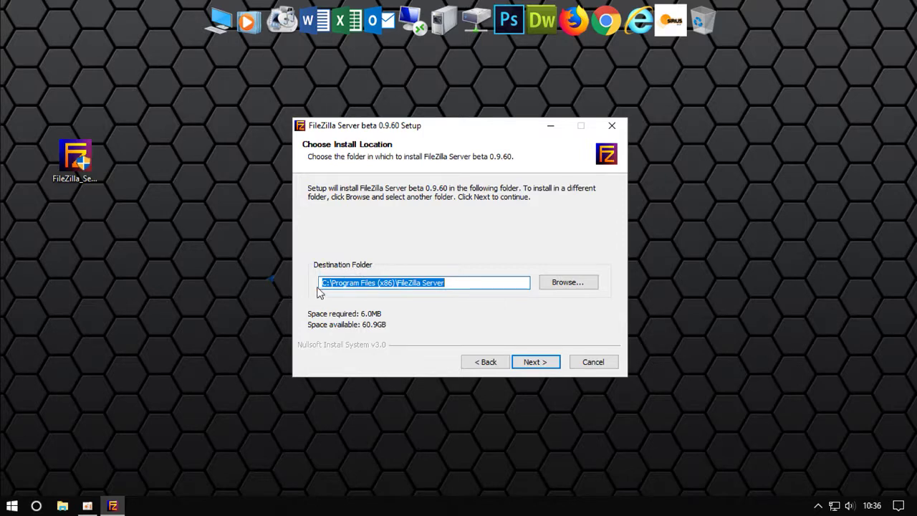
Install to D:\Program Files (x86)\FileZilla Server with default startup settings, admin port 37777
drag(328, 283, 311, 297)
text(D)
click(213, 27)
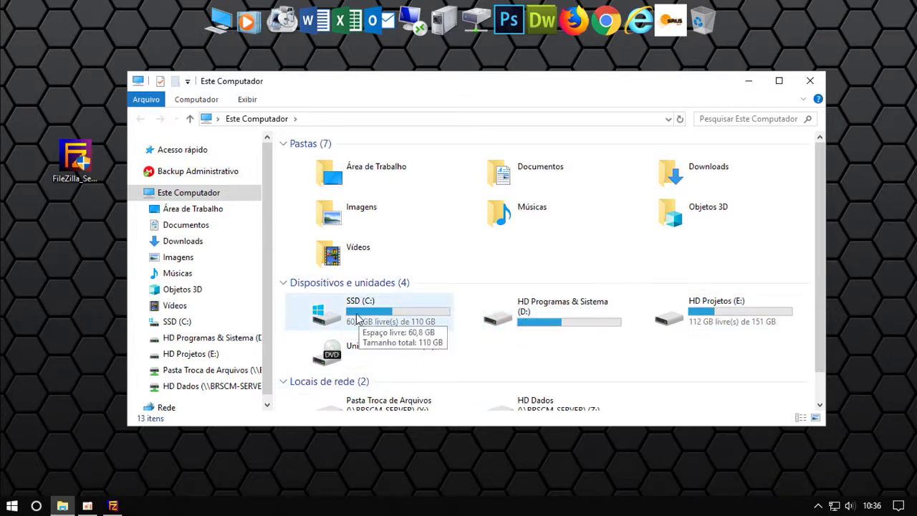
click(809, 82)
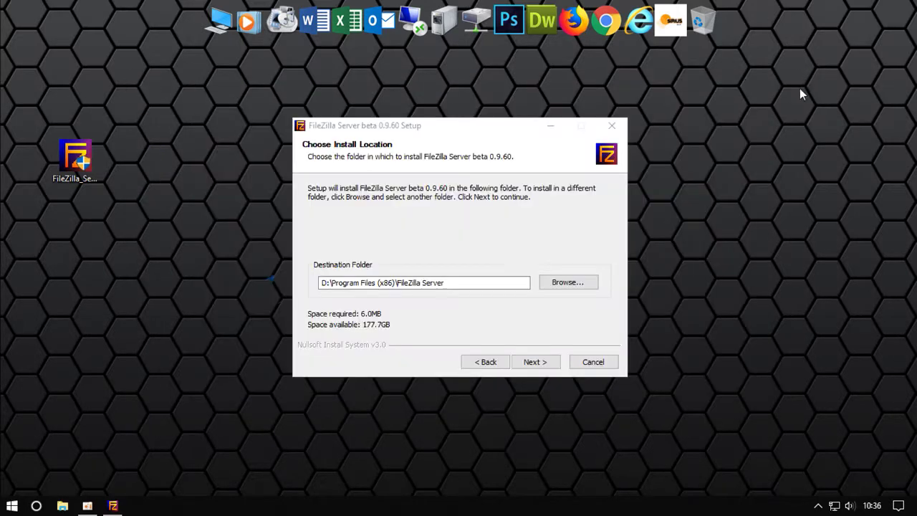
click(317, 283)
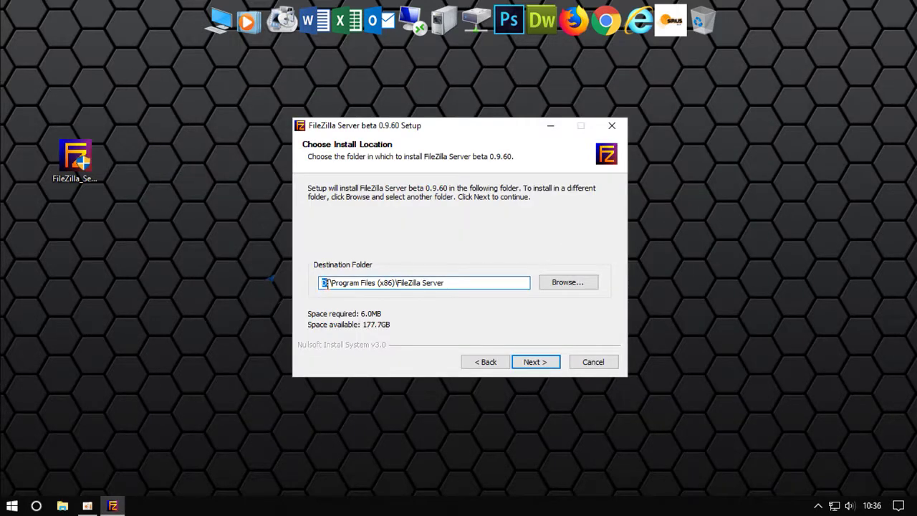
click(535, 361)
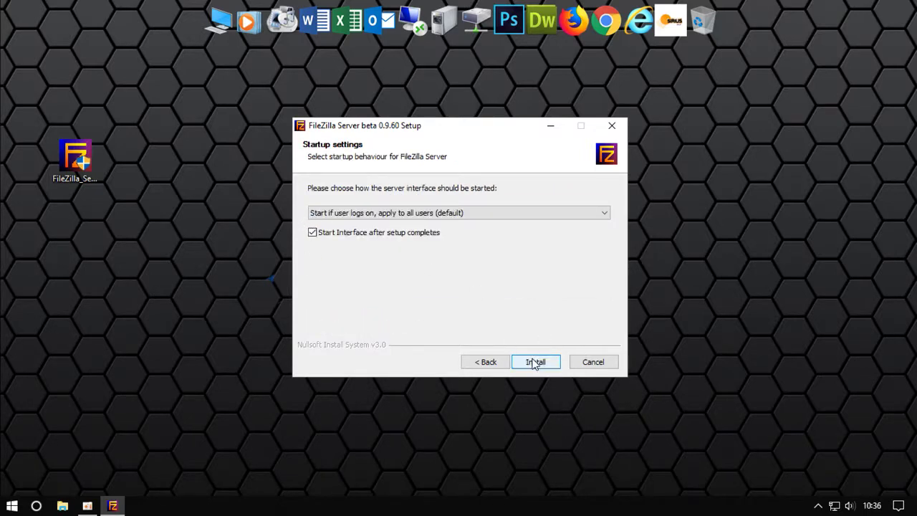
click(535, 363)
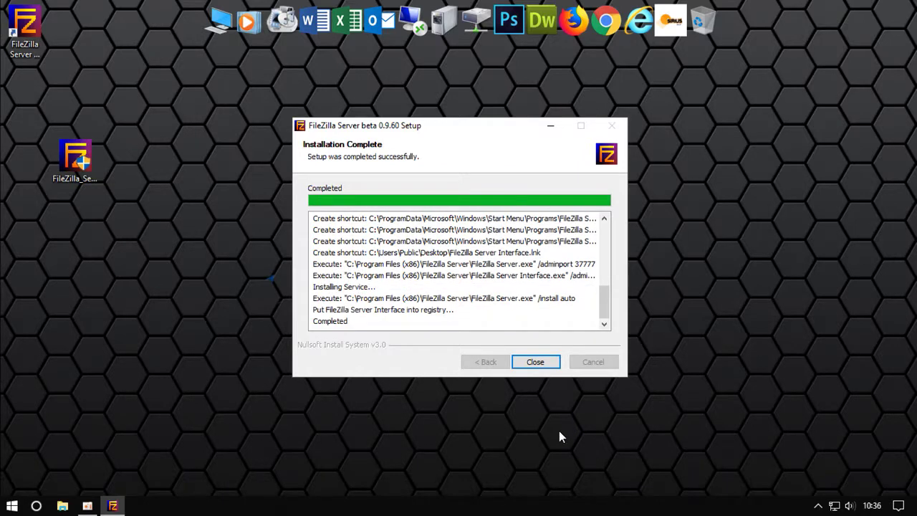
Close the finished setup, reposition the FileZilla Server admin window, and launch Firefox
click(535, 363)
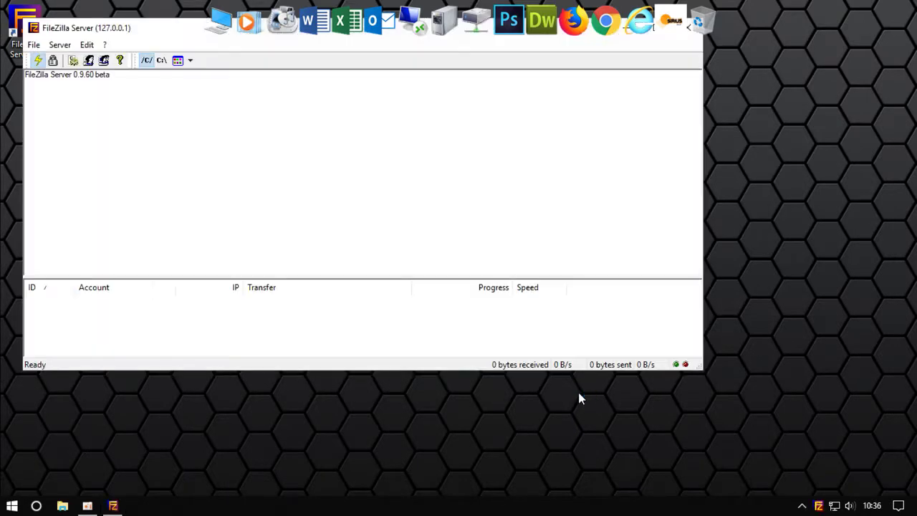
drag(179, 31, 297, 106)
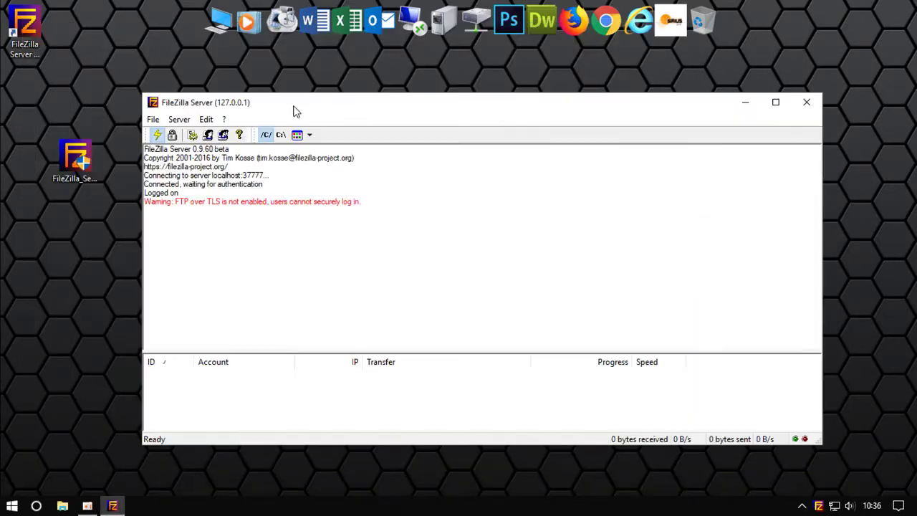
drag(434, 111, 440, 110)
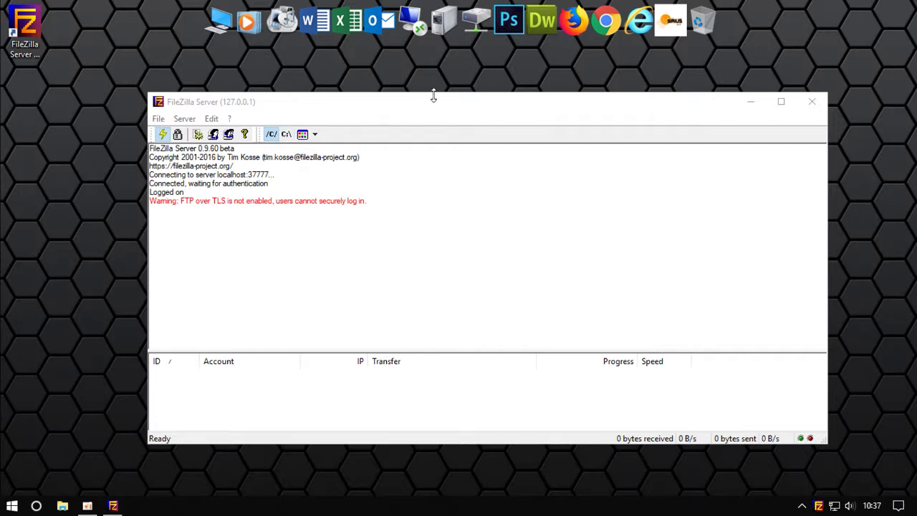
drag(425, 111, 415, 109)
click(573, 20)
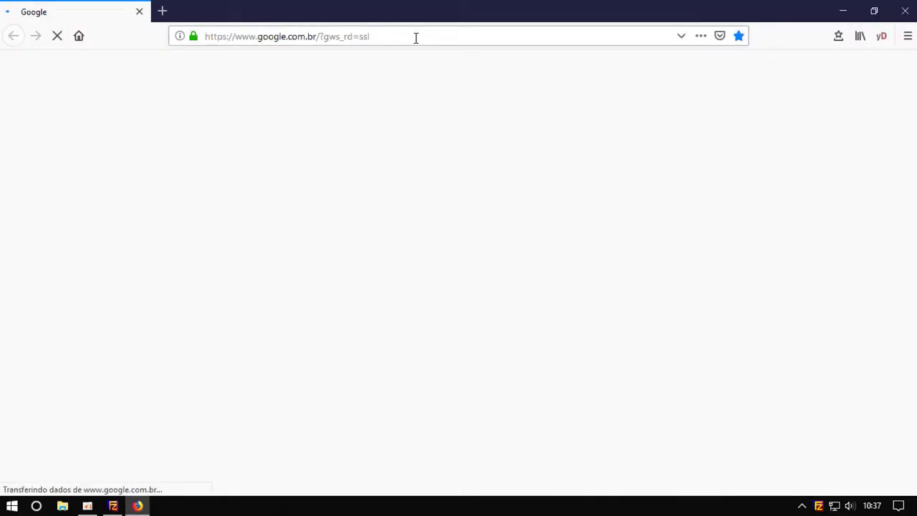
Try loading ftp:192.50.250.111:37777 in Firefox, which fails to connect, then return to FileZilla Server
click(415, 37)
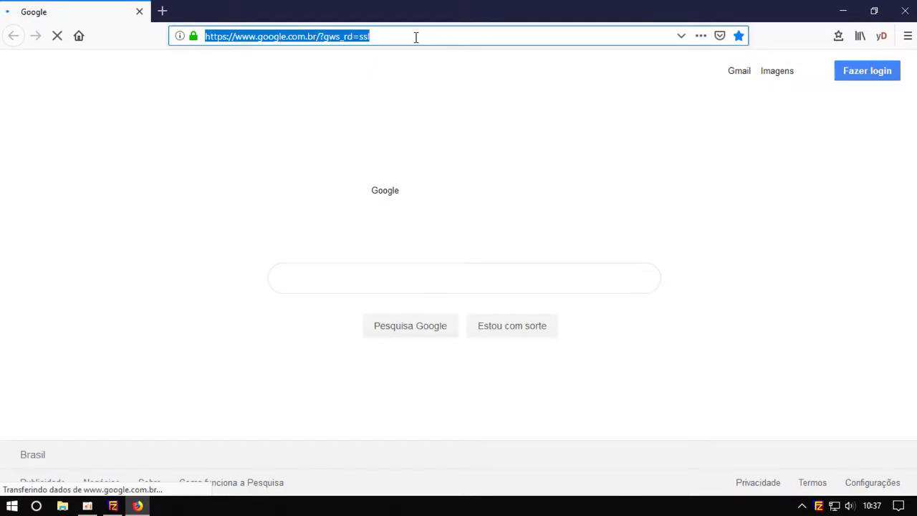
text(ftp:)
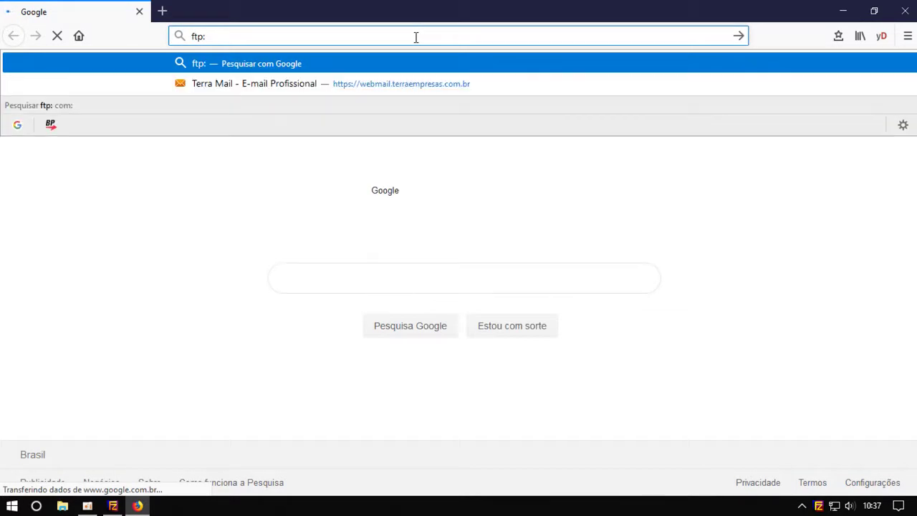
text(192.)
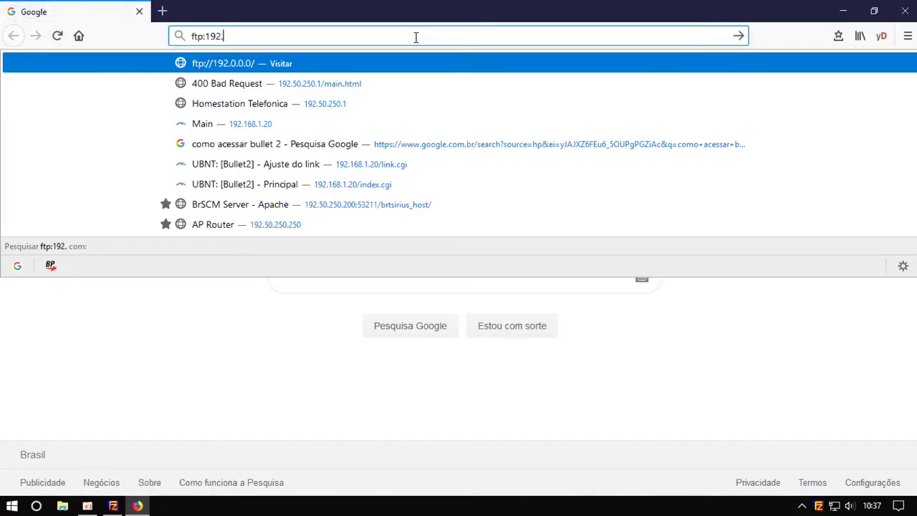
text(50.250.1)
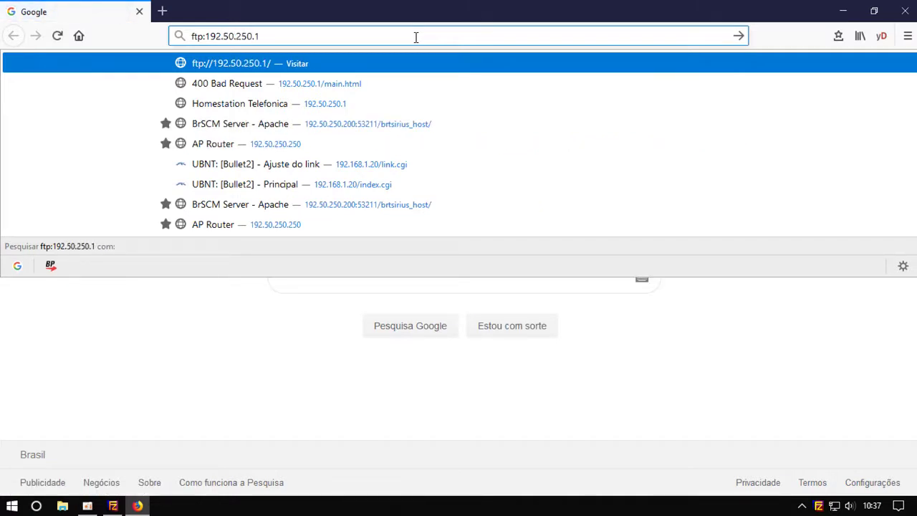
text(11:37777)
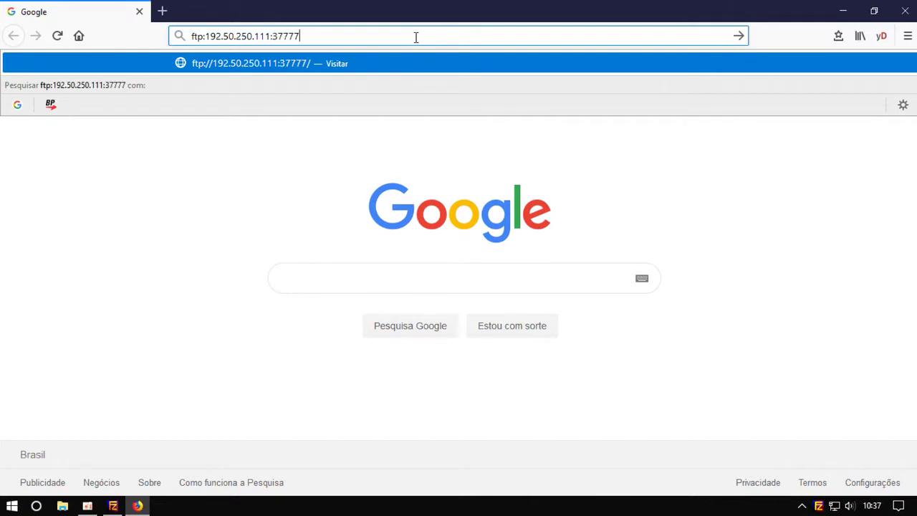
key(Return)
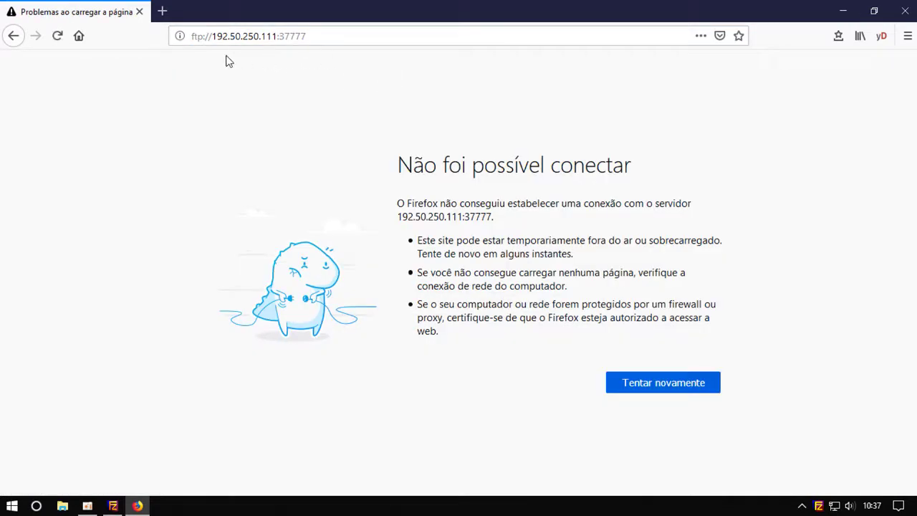
click(112, 506)
Confirm the General settings listen on port 21, then reload the FTP address in Firefox
drag(423, 111, 444, 91)
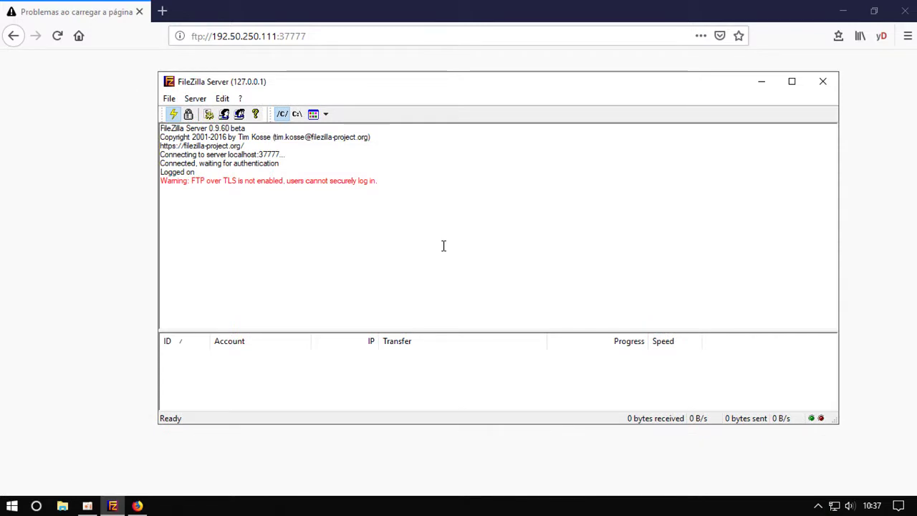
click(220, 102)
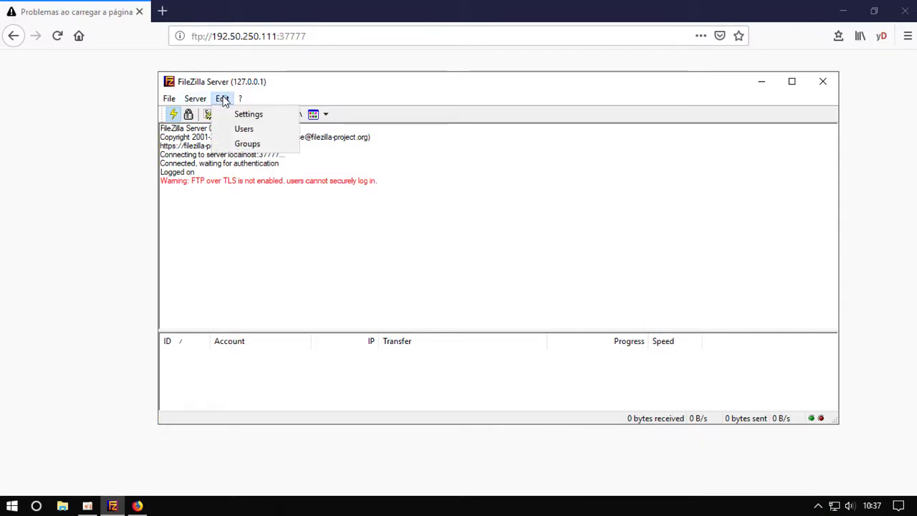
click(245, 112)
click(494, 157)
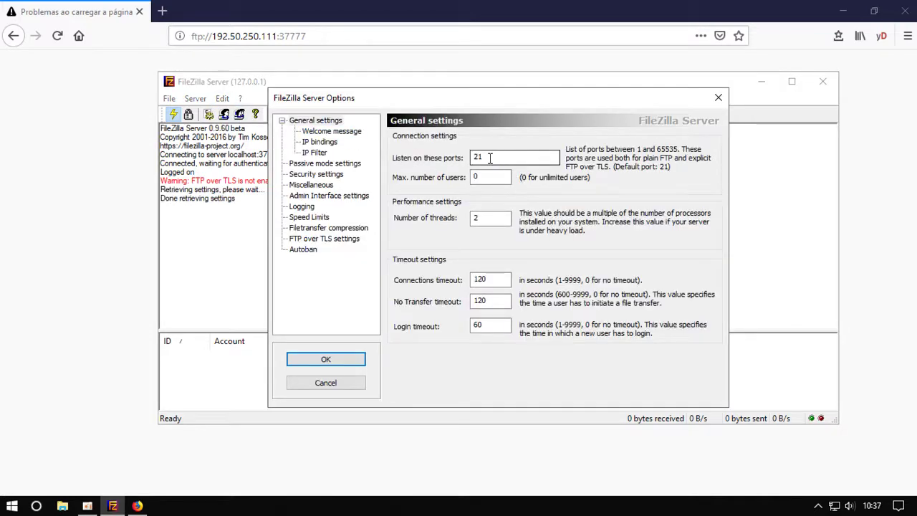
click(326, 37)
key(Return)
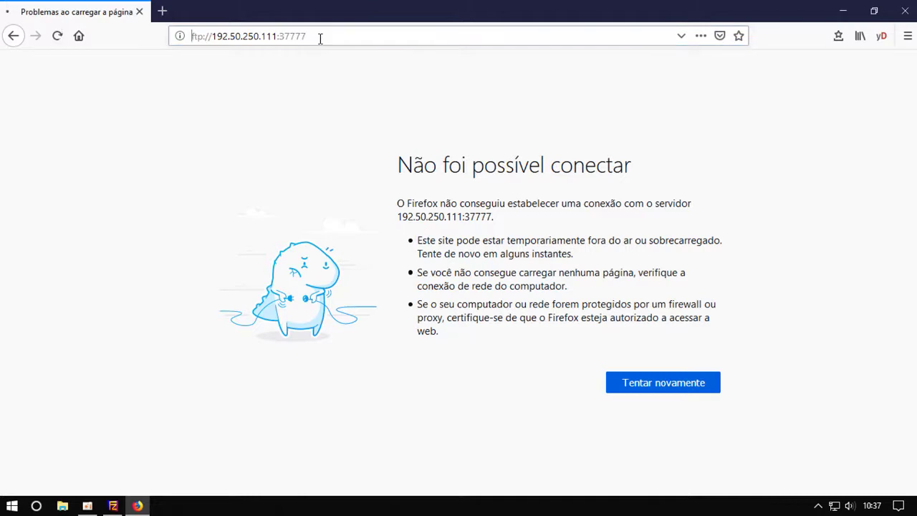
drag(321, 38, 277, 37)
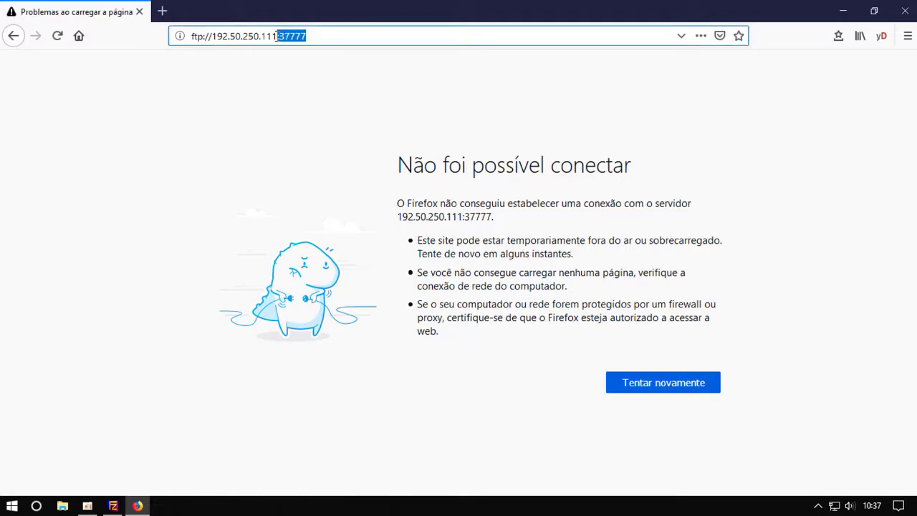
key(BackSpace)
key(Return)
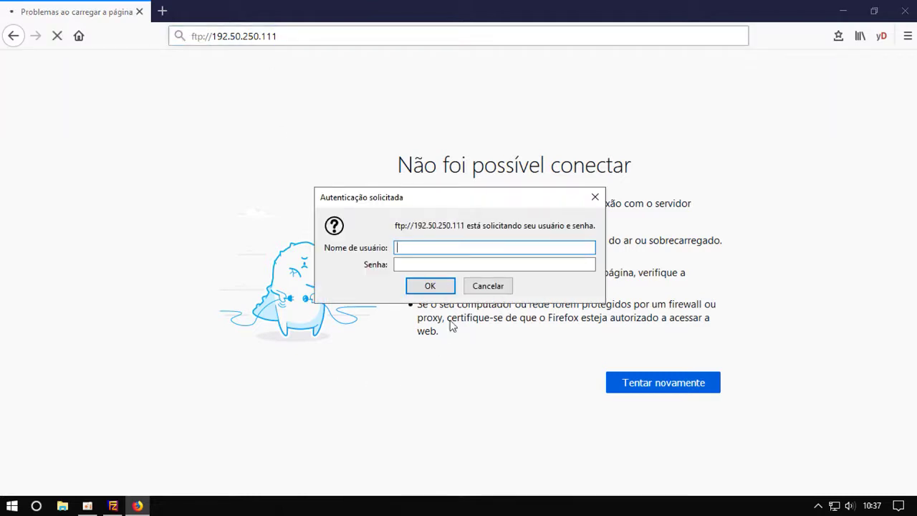
click(497, 288)
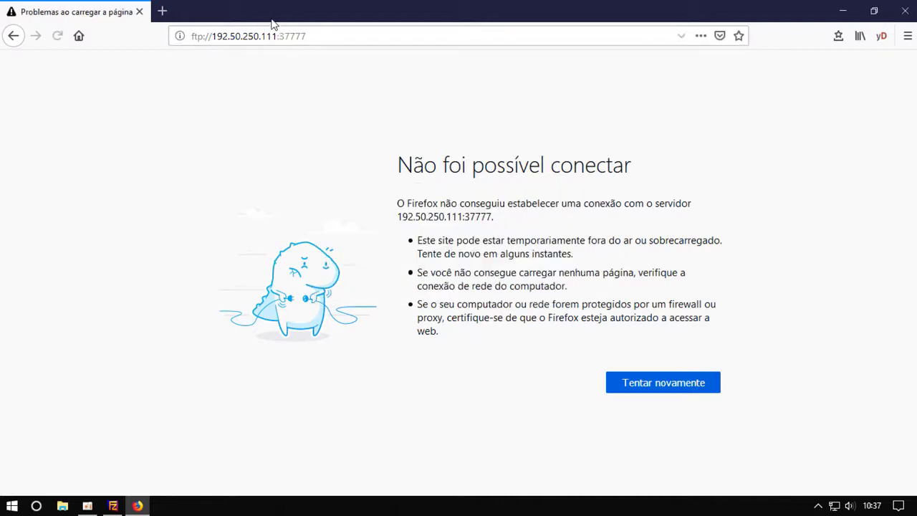
click(306, 36)
drag(306, 36, 278, 37)
Change the listening port to 37777 and maximum users to 10, then apply
click(113, 506)
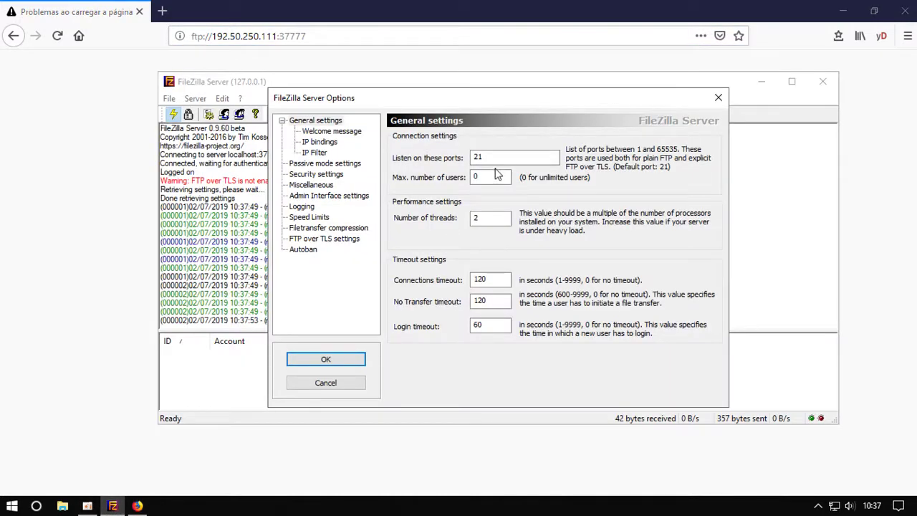
click(479, 158)
text(37777)
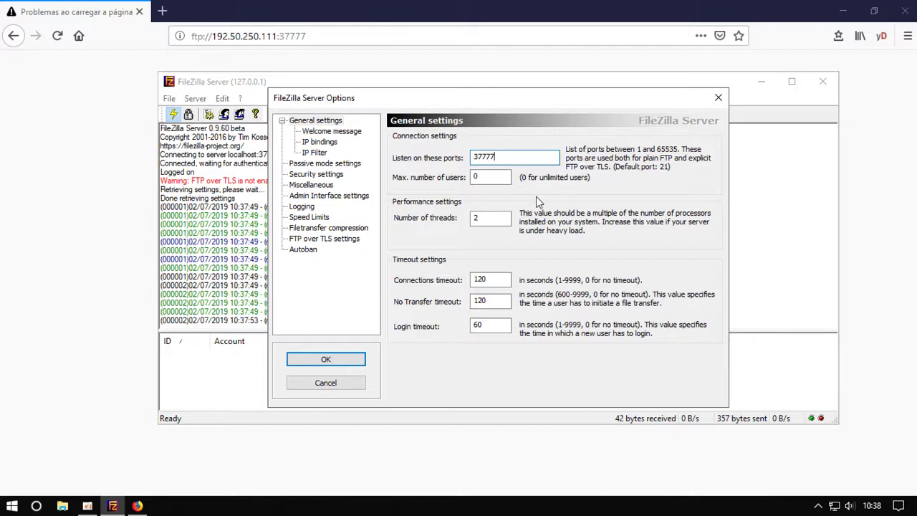
double_click(473, 176)
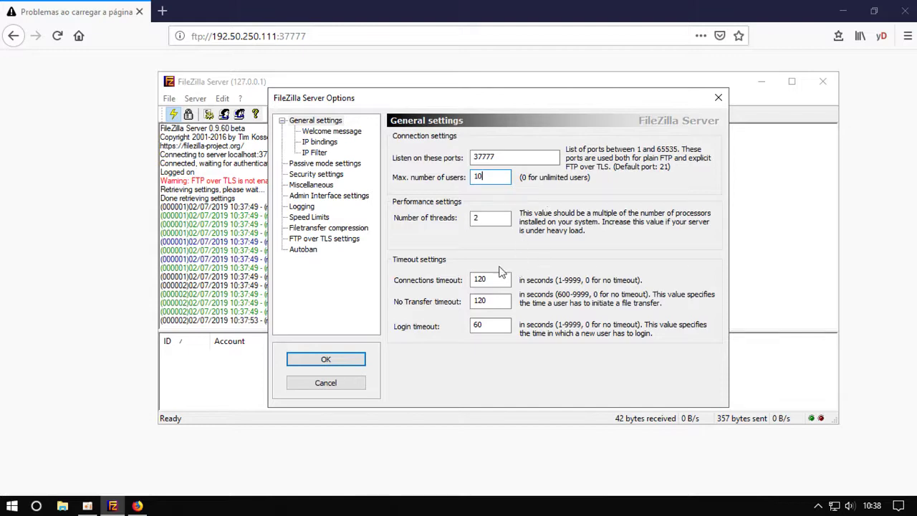
click(356, 362)
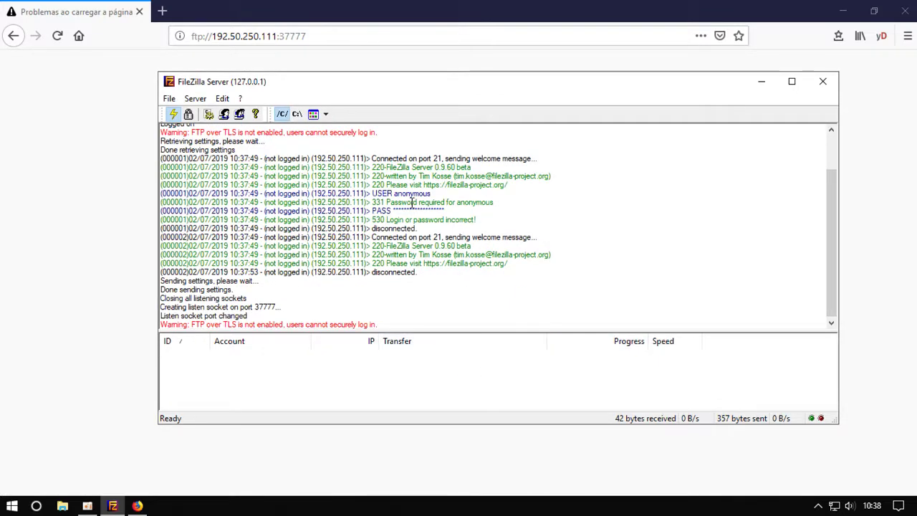
Add a new user group named 'Master'
click(239, 117)
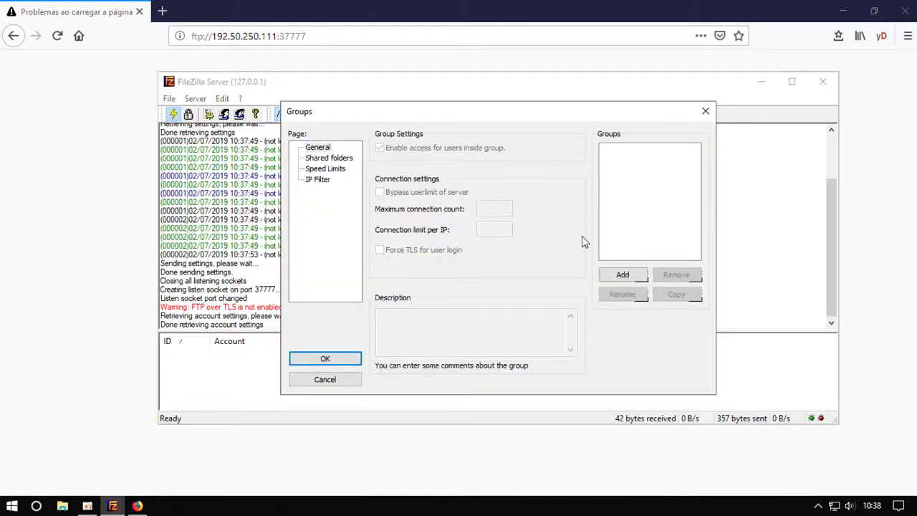
click(622, 275)
text(Master)
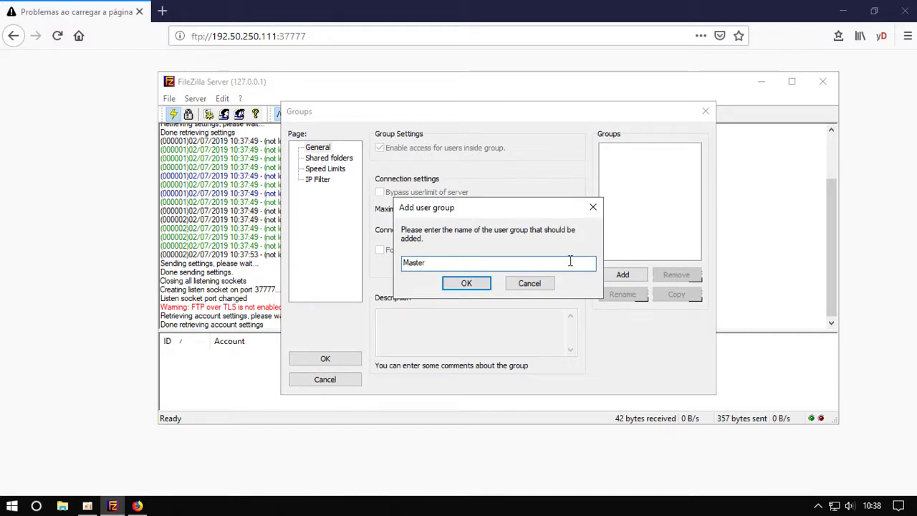
click(479, 284)
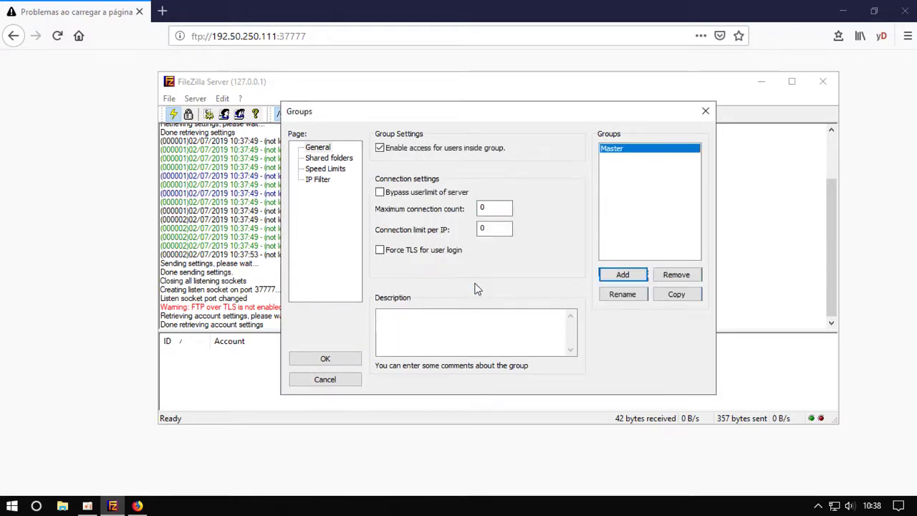
Share the www folder on the desktop with the Master group
click(330, 158)
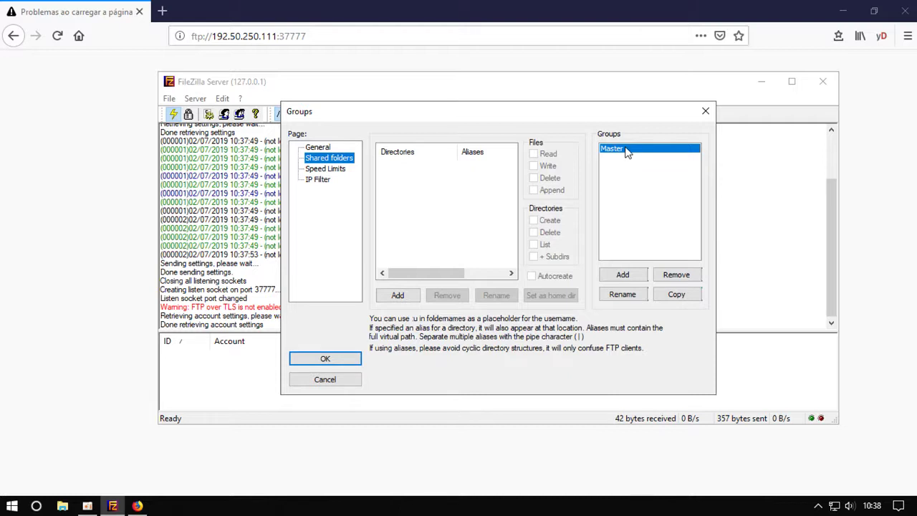
click(398, 295)
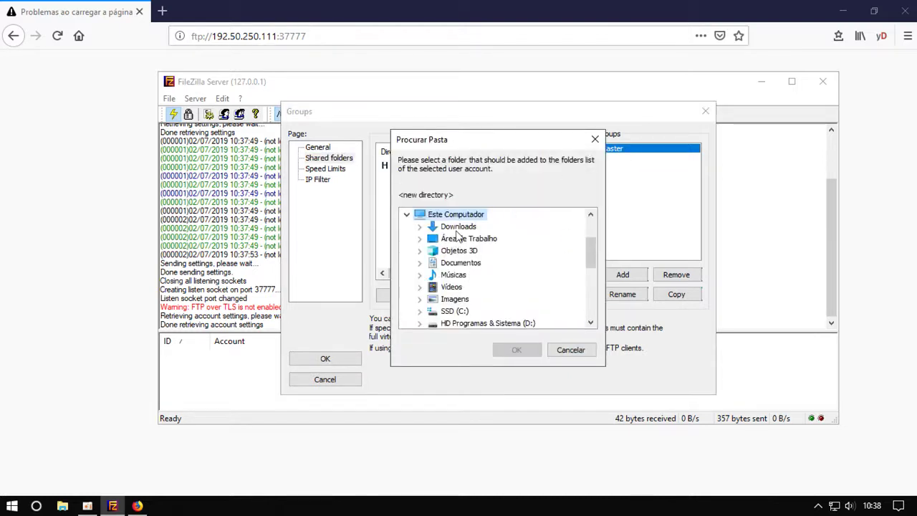
click(457, 227)
click(470, 240)
drag(589, 250, 593, 285)
click(435, 311)
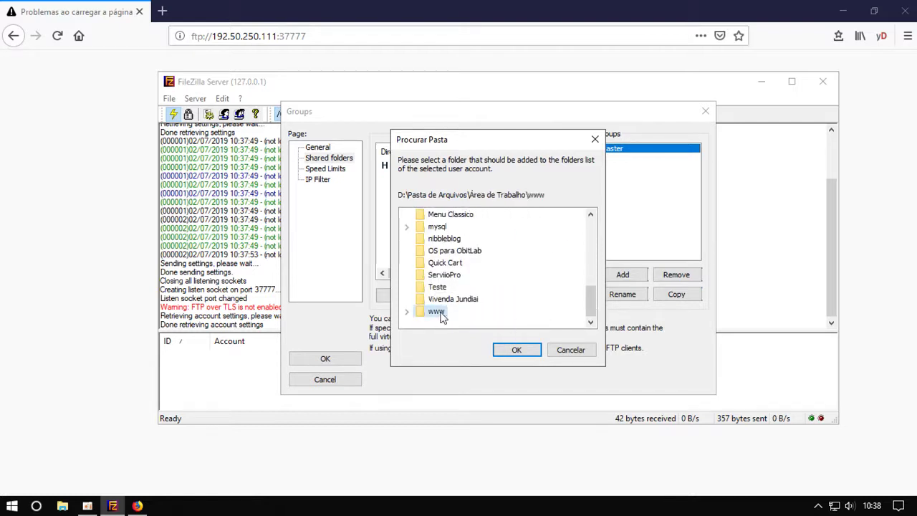
click(516, 350)
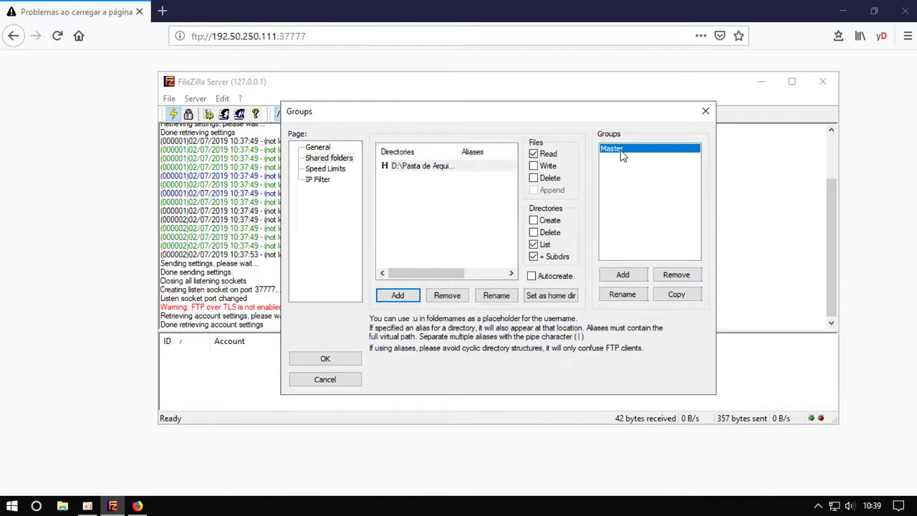
Grant Master write, delete, create-directory and delete-directory permissions and save
click(547, 165)
click(534, 178)
click(534, 220)
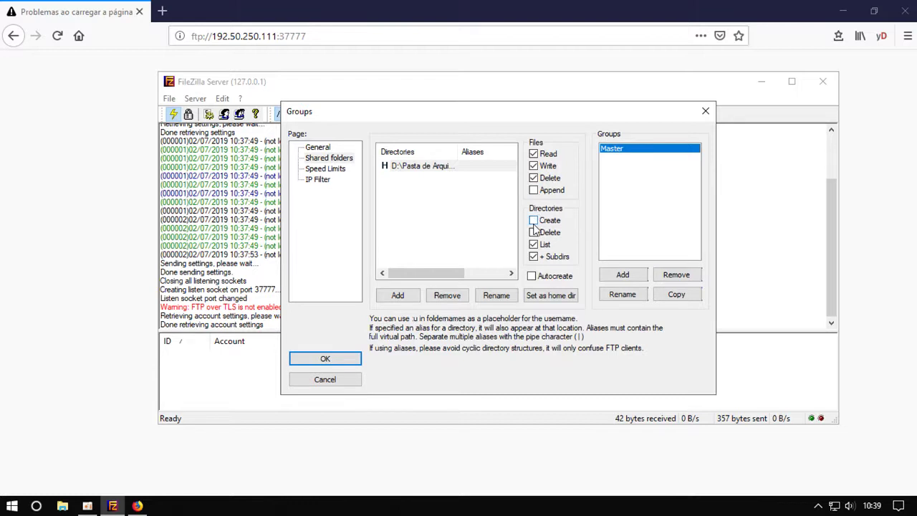
click(532, 232)
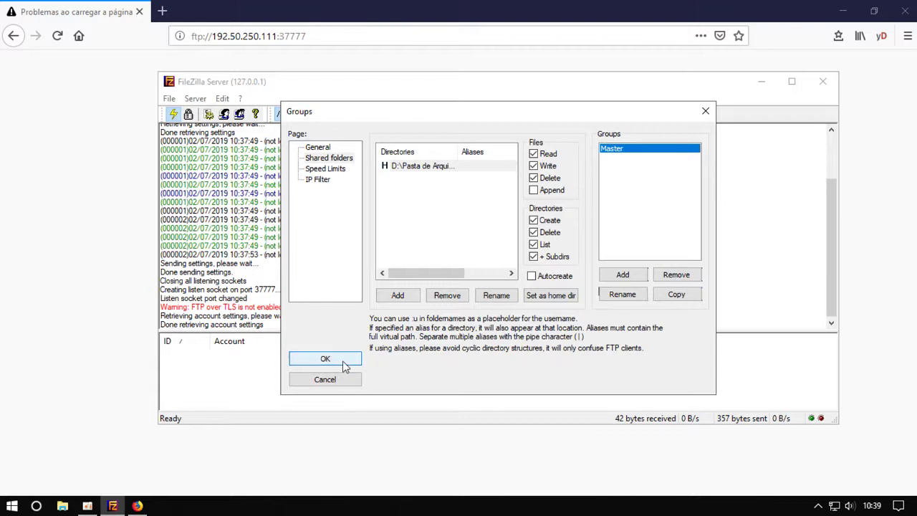
click(318, 359)
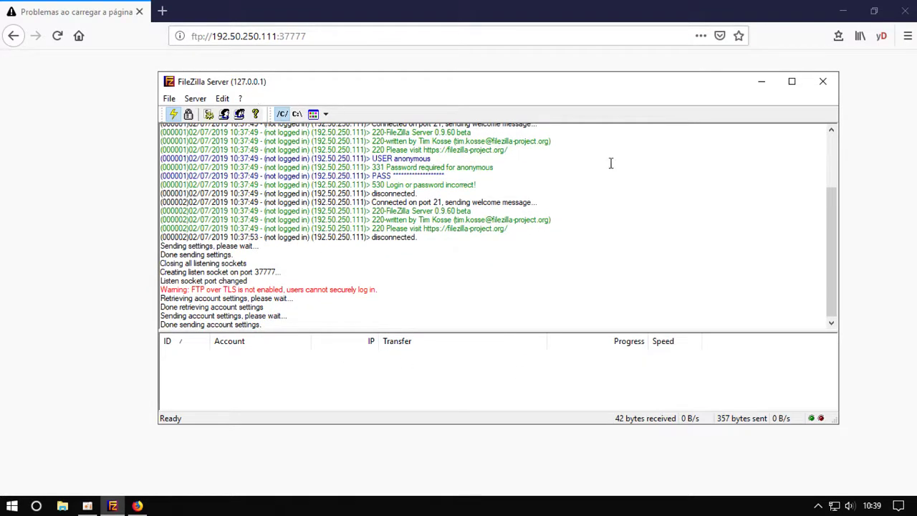
Add another user group named 'Delta'
click(224, 114)
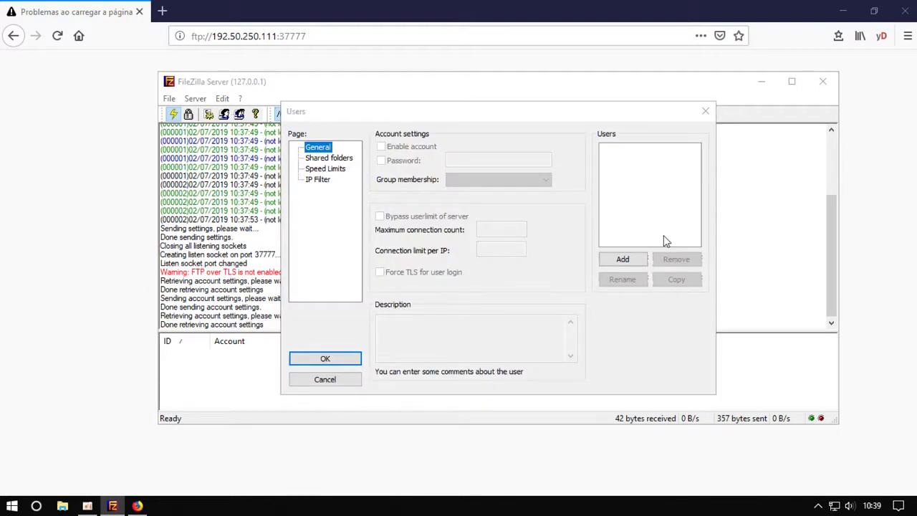
click(340, 380)
click(239, 114)
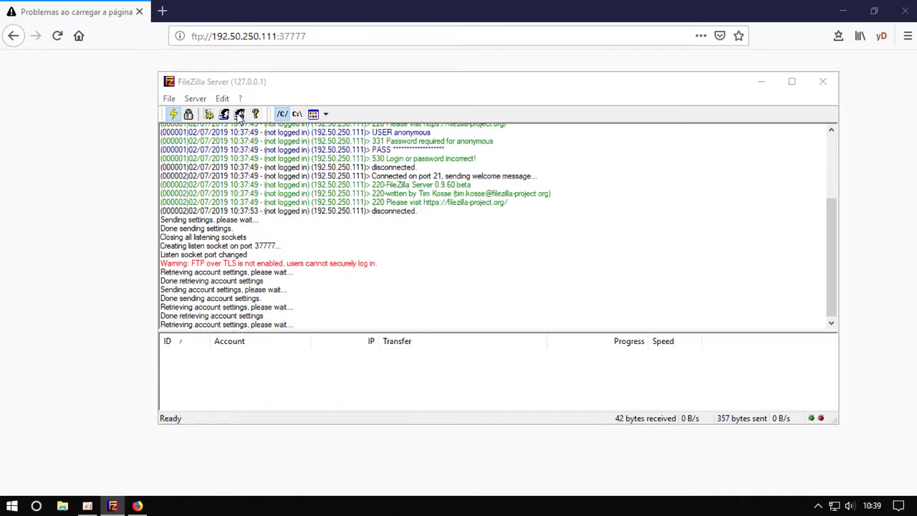
click(623, 274)
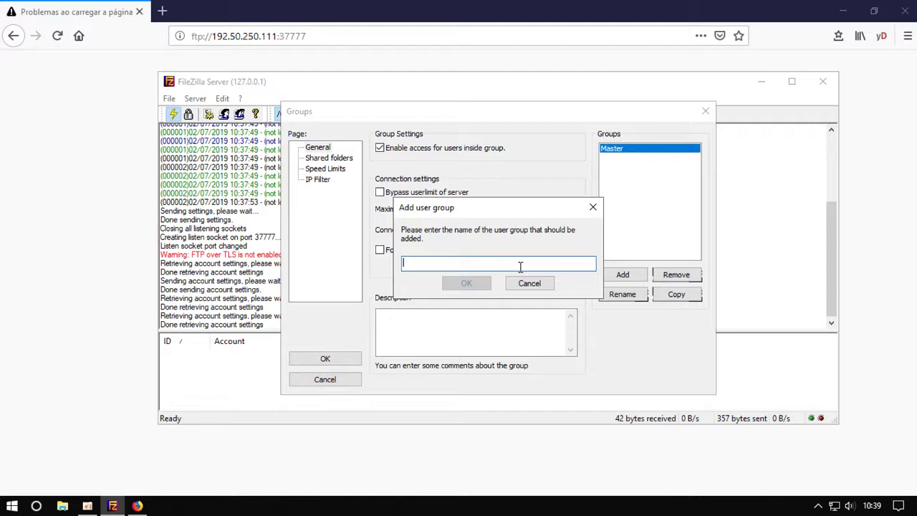
text(Delta)
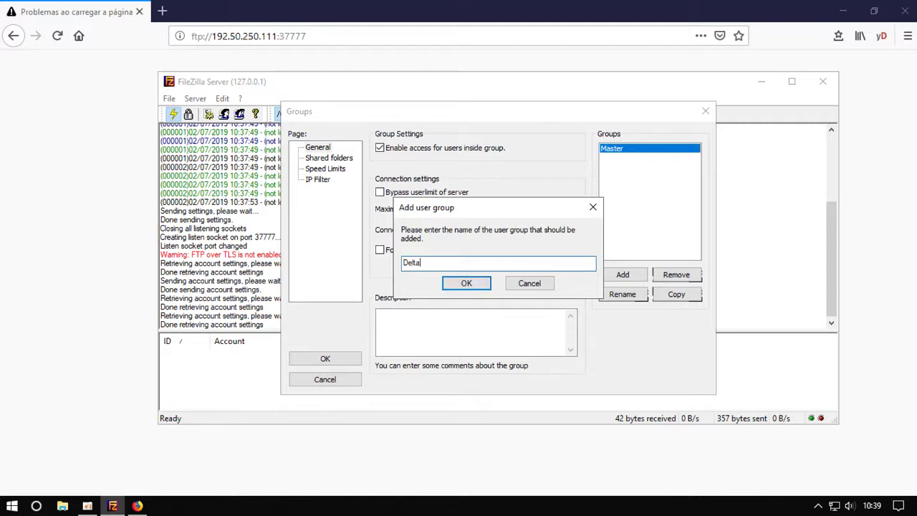
click(478, 285)
Share the www folder on the desktop with the Delta group
click(329, 158)
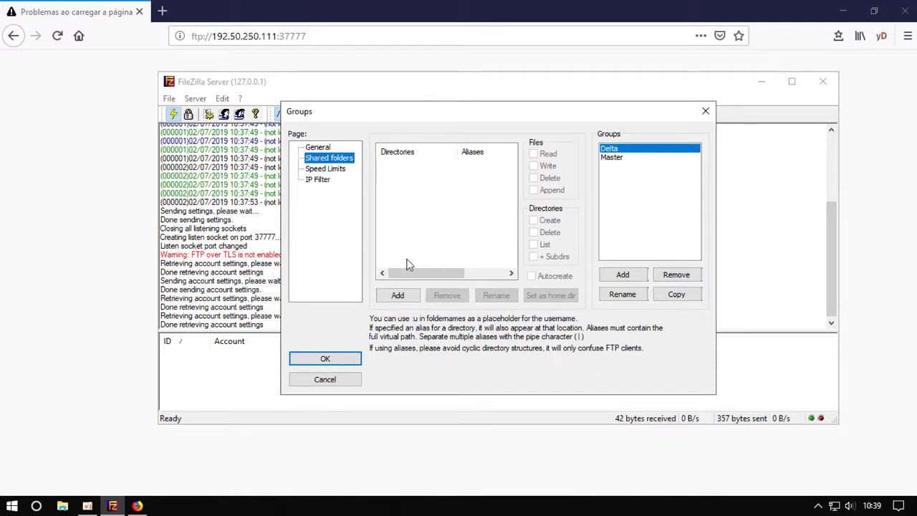
click(397, 295)
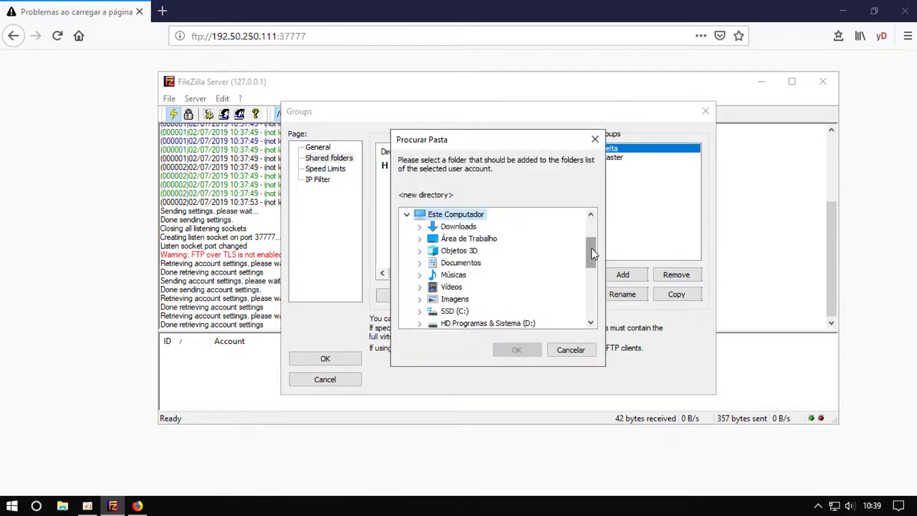
click(466, 238)
drag(589, 255, 592, 308)
click(435, 311)
click(516, 350)
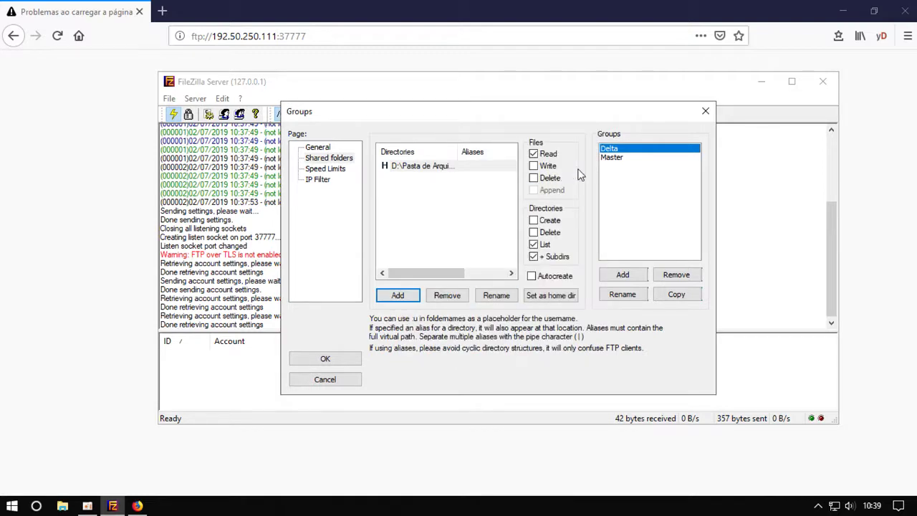
Keep Read and List for Delta, turn off subdirectory inheritance, and save
click(533, 244)
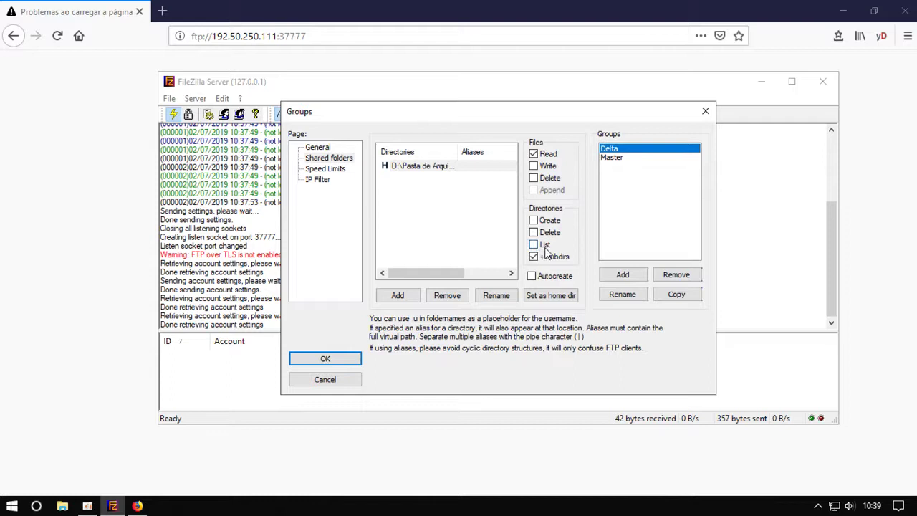
click(533, 256)
click(533, 257)
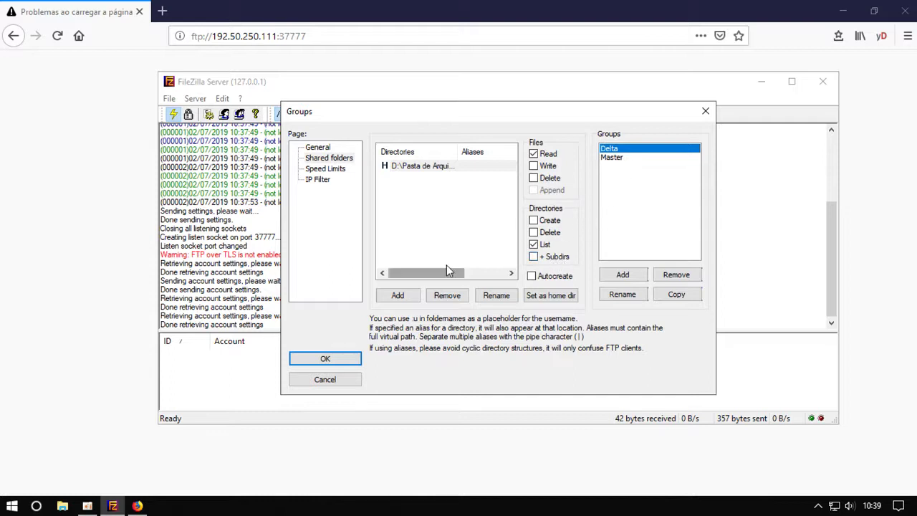
click(340, 360)
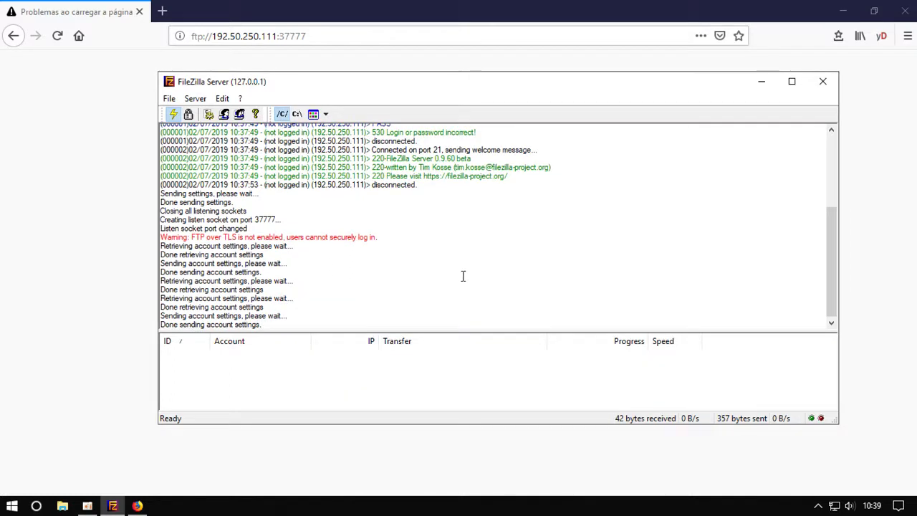
Create a new user account assigned to the Master group
click(225, 114)
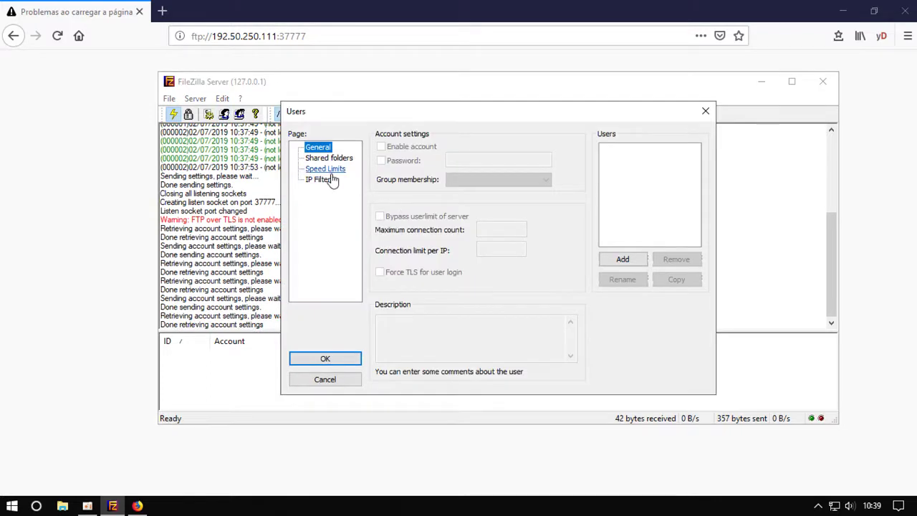
click(623, 259)
text(rjulio)
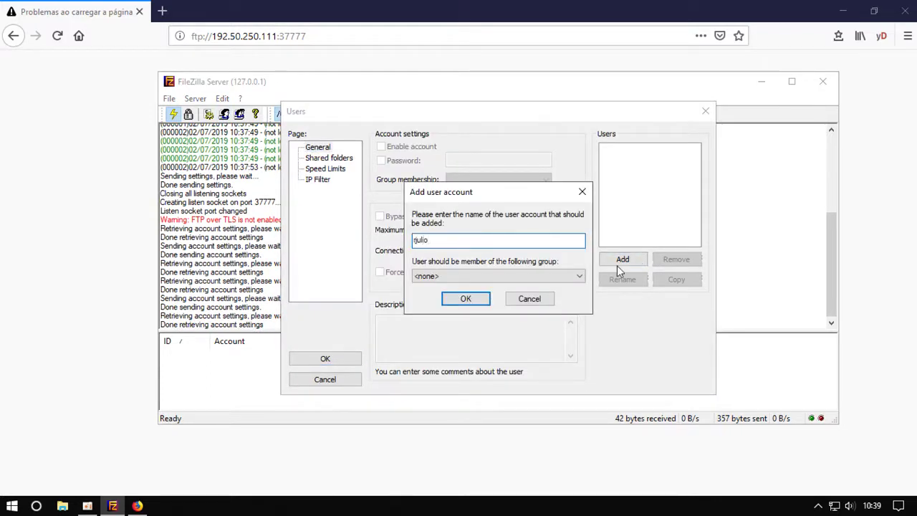
click(555, 275)
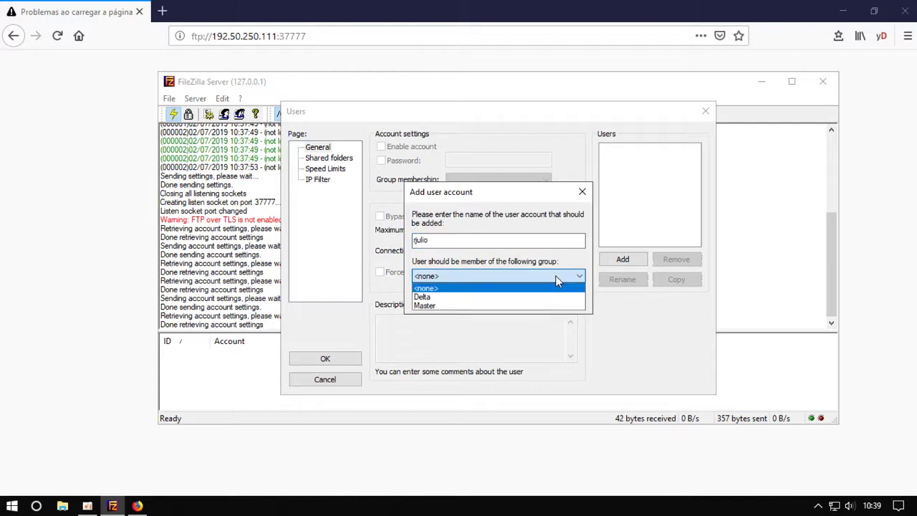
click(537, 290)
click(555, 277)
click(494, 295)
click(486, 301)
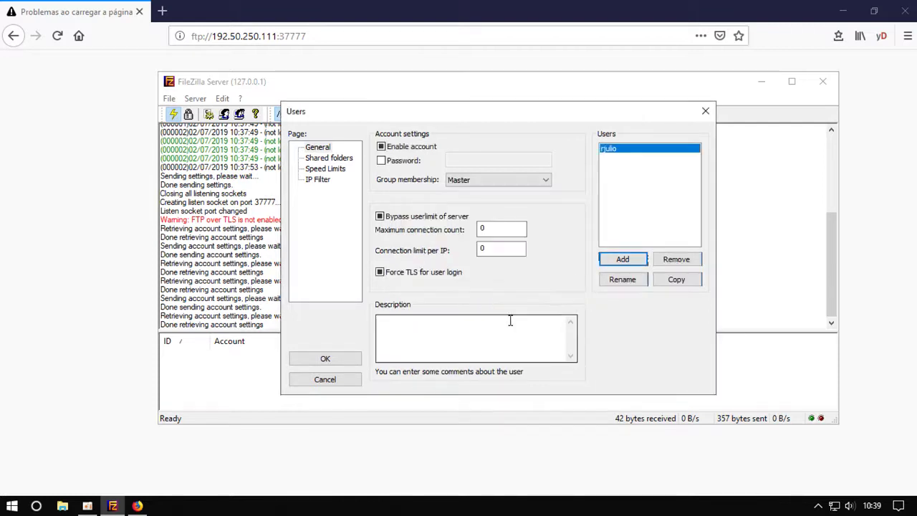
Share the www folder with the new user and save the account
click(348, 159)
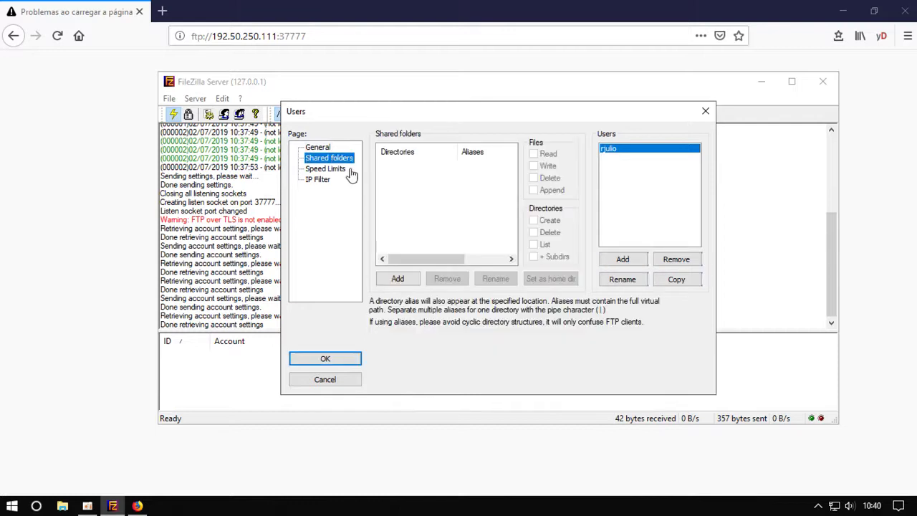
click(403, 286)
drag(591, 262, 591, 310)
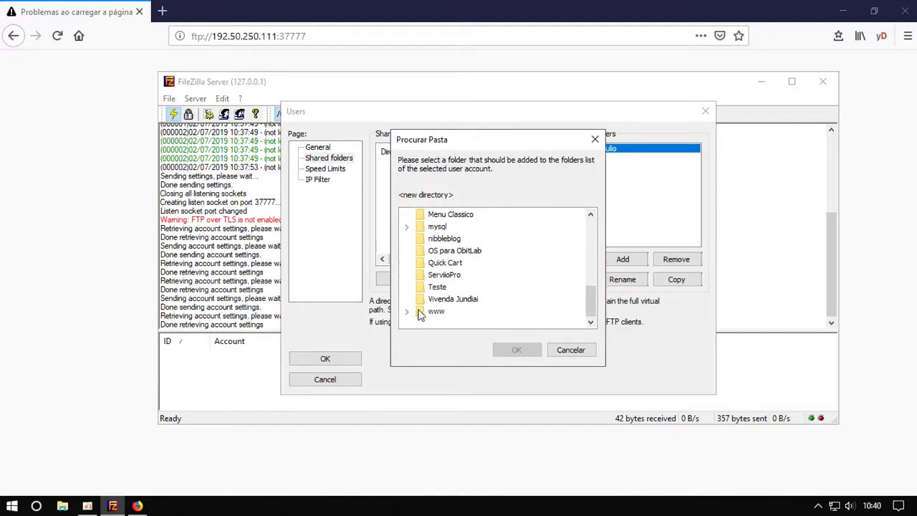
click(430, 313)
click(517, 349)
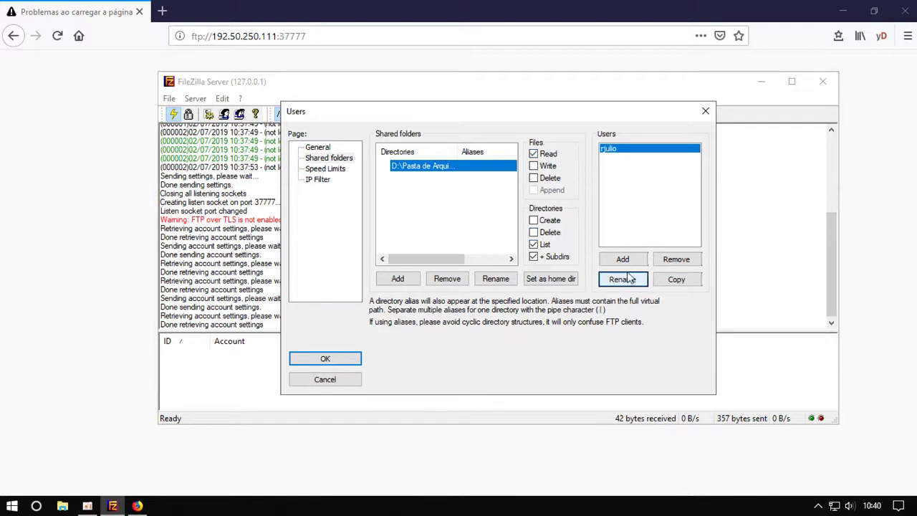
click(326, 359)
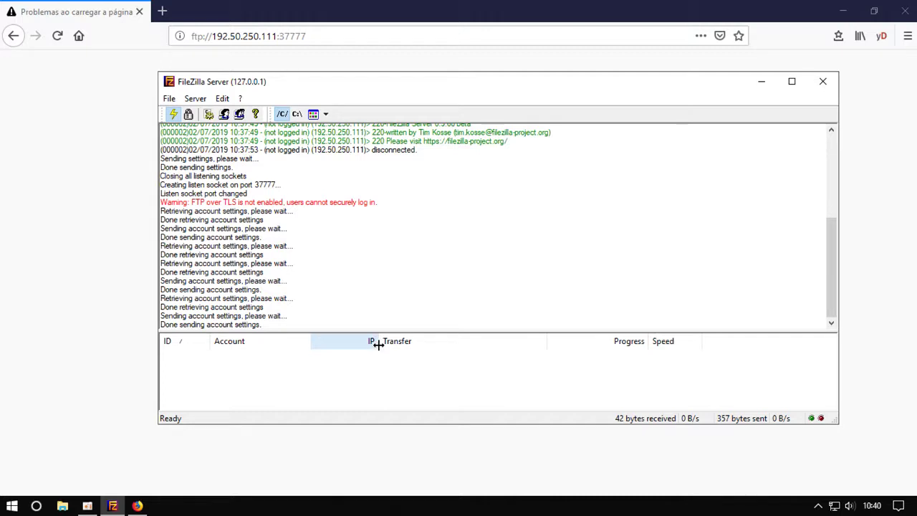
Enable the Password option for the user, enter a password, and save
click(225, 115)
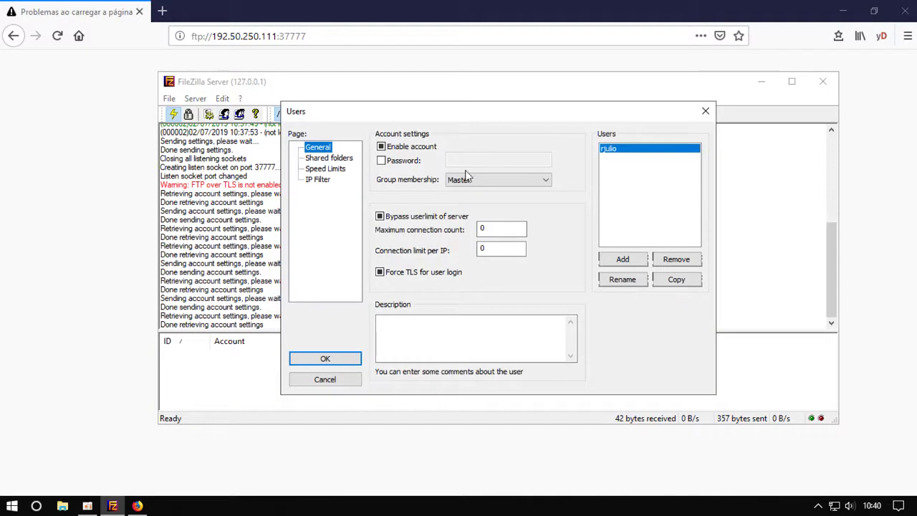
click(396, 162)
click(452, 159)
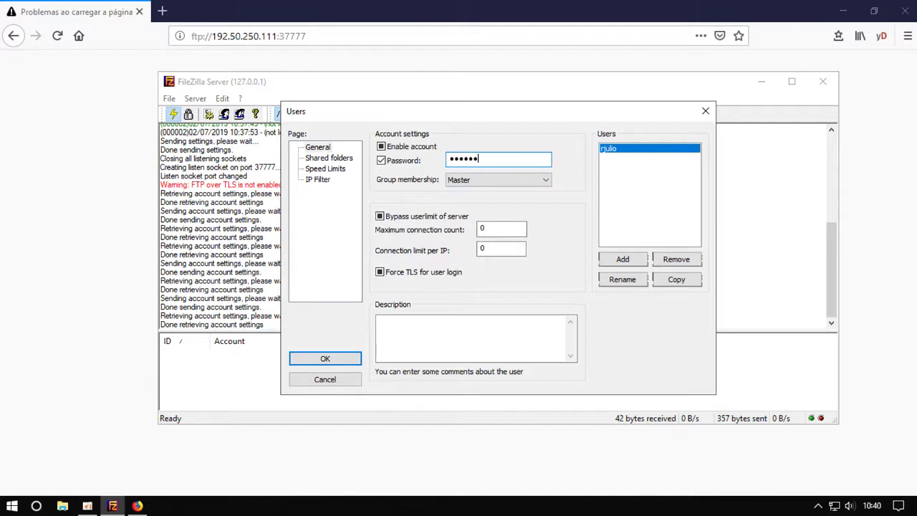
click(325, 359)
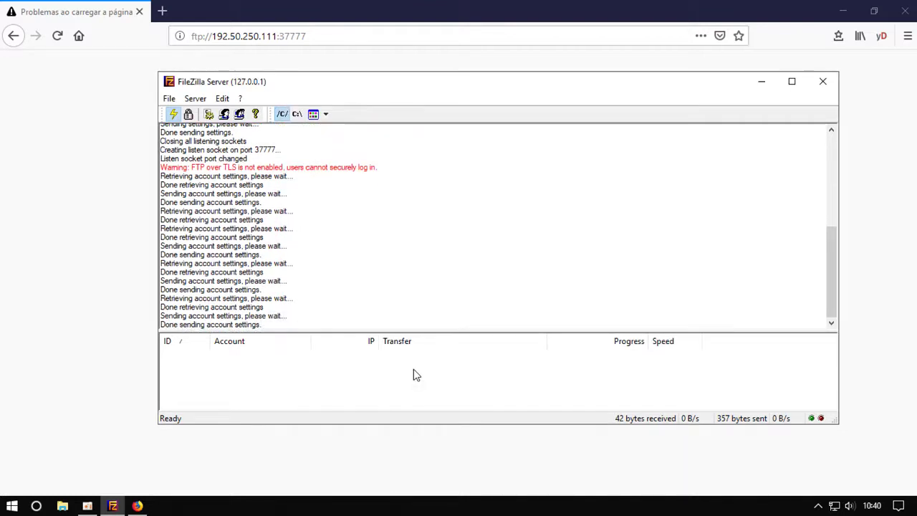
Retry the FTP connection in Firefox and sign in with the user's credentials to list the eleven root folders
click(71, 200)
click(663, 389)
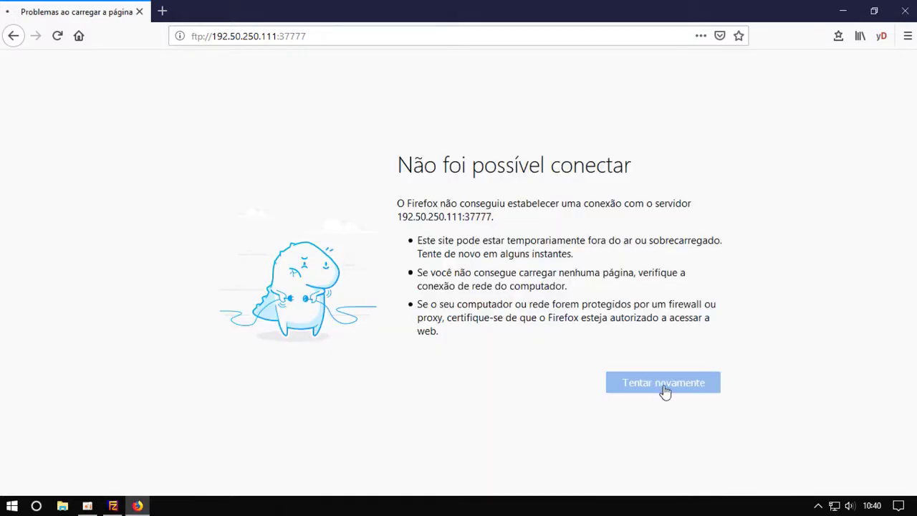
text(rjulio)
key(Tab)
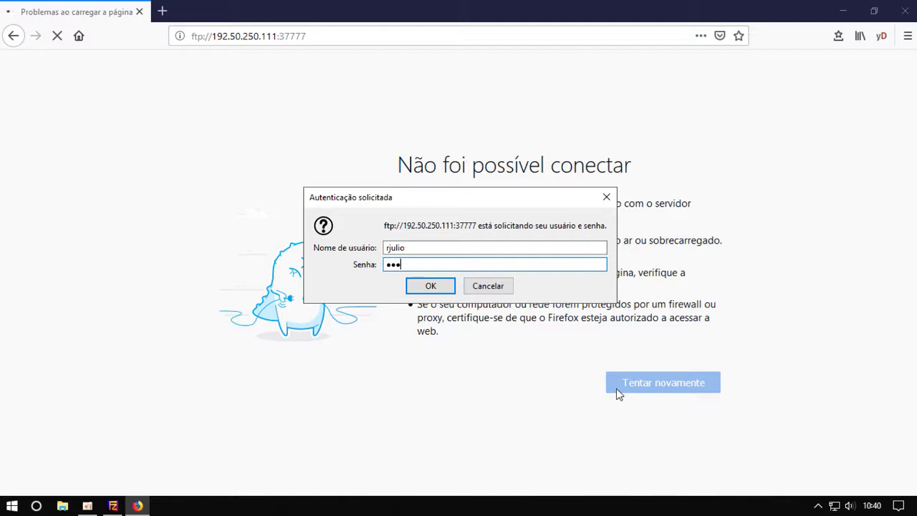
key(Return)
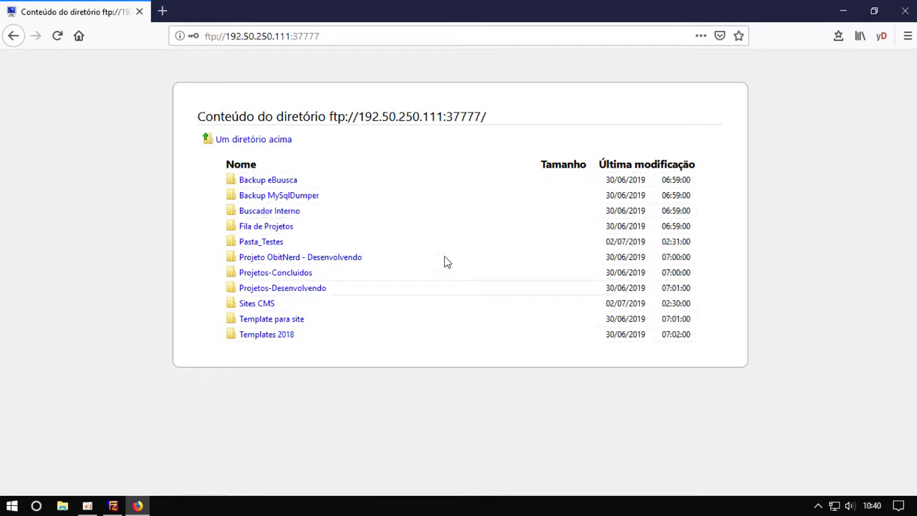
Put the www folder on the desktop and open it in Explorer to compare its eleven folders
click(843, 11)
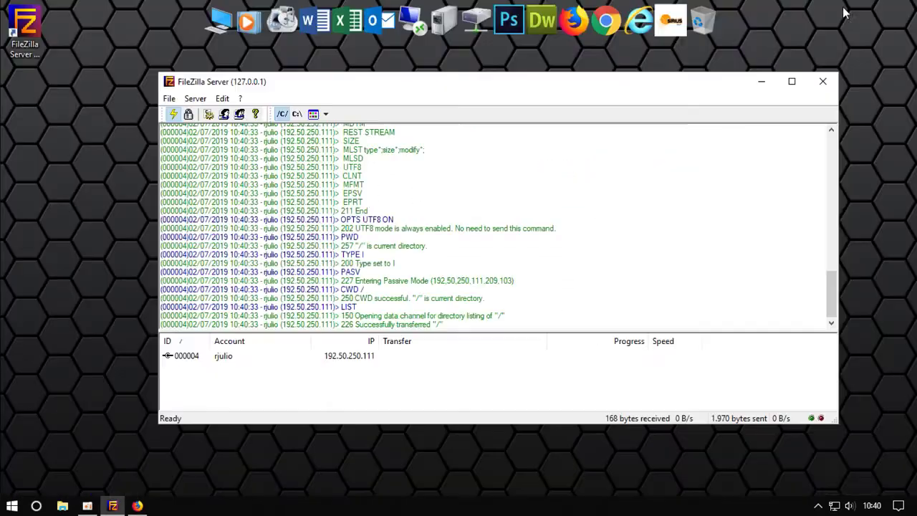
drag(102, 192, 22, 105)
double_click(22, 105)
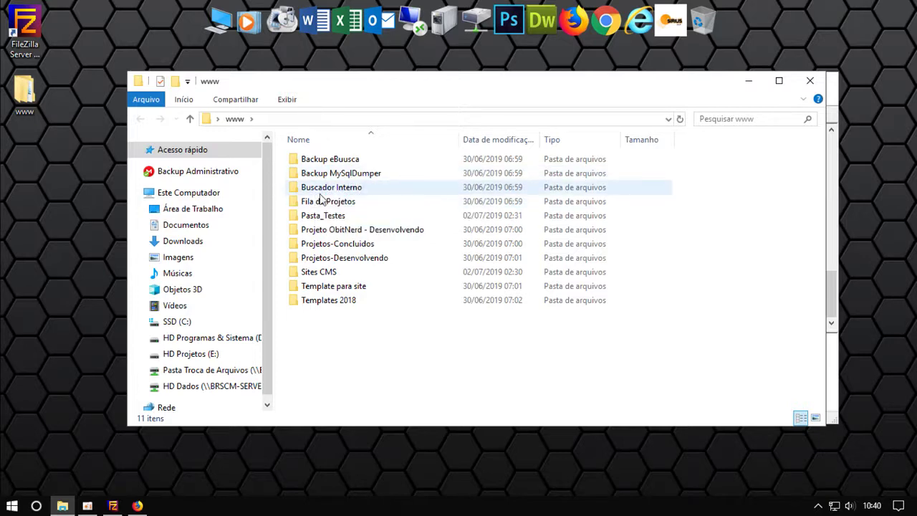
click(136, 506)
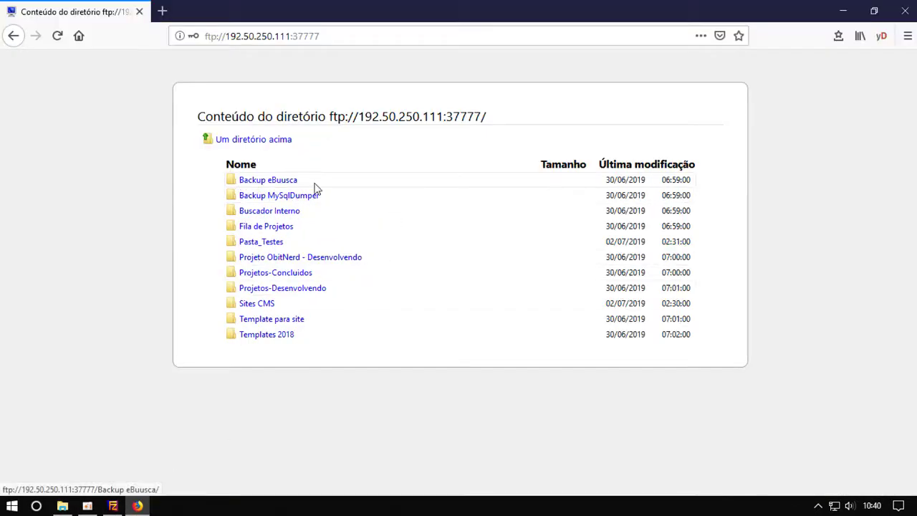
Browse Backup eBuusca, its Antigo subfolder and Buscador Interno over FTP, returning to the root
click(252, 184)
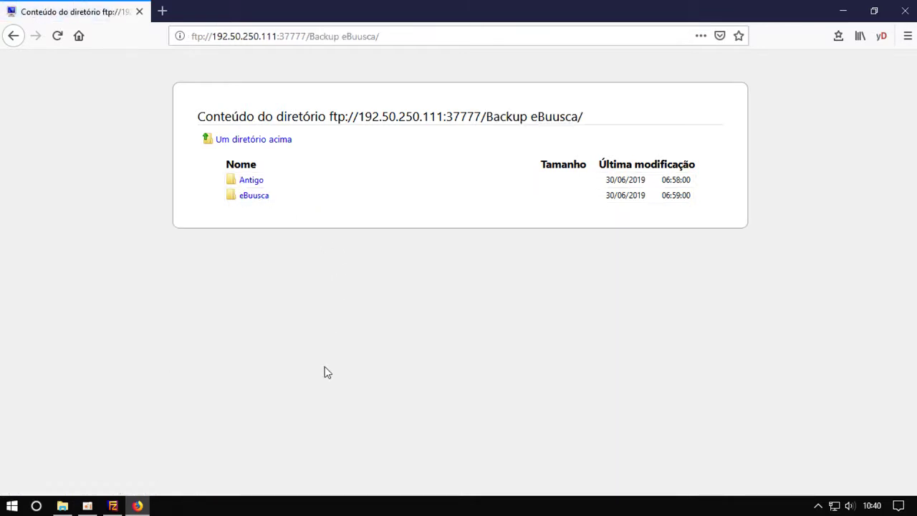
click(255, 184)
key(alt+Left)
key(alt+Left)
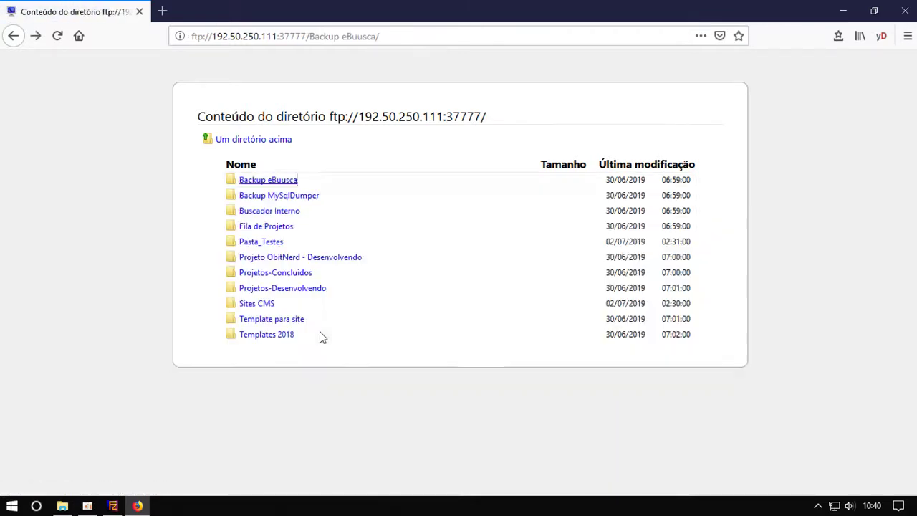
click(265, 210)
key(alt+Left)
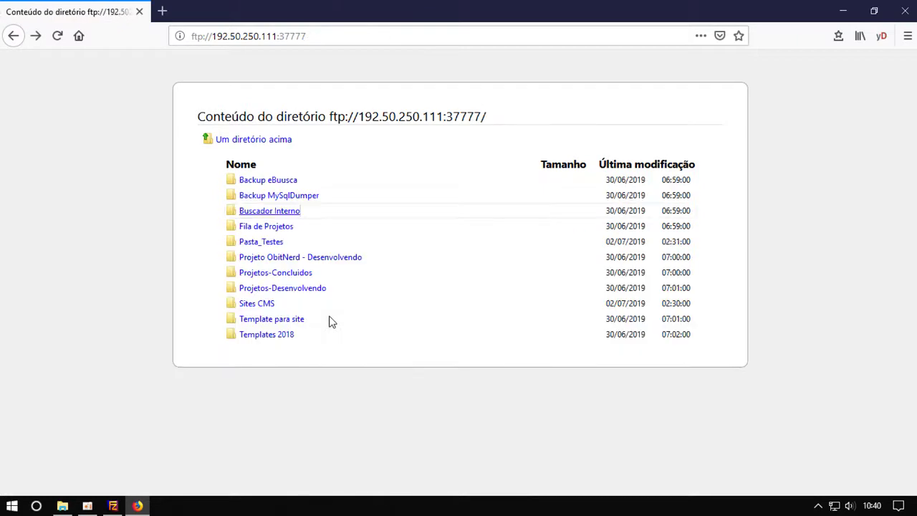
click(259, 142)
Browse Projeto ObitNerd - Desenvolvendo, ObitNerd - Old and ObitNerd, then return to the top-level listing
click(265, 258)
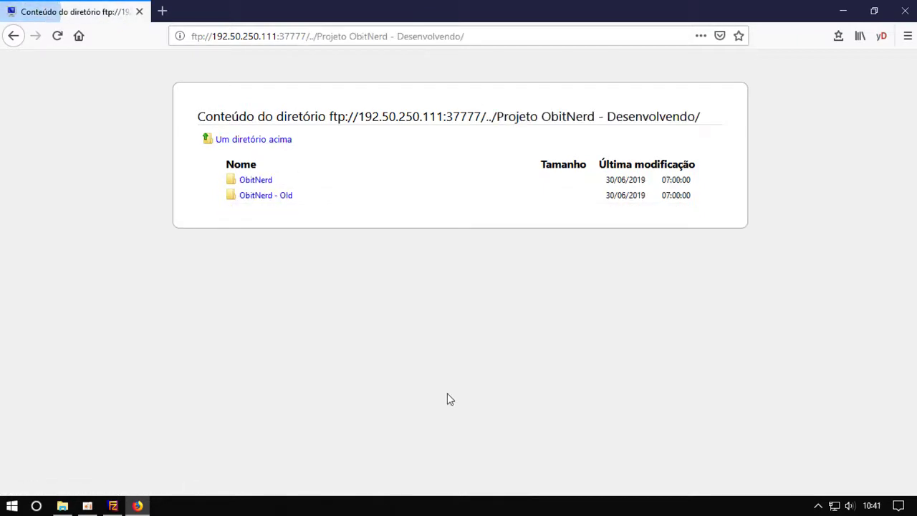
click(266, 197)
key(alt+Left)
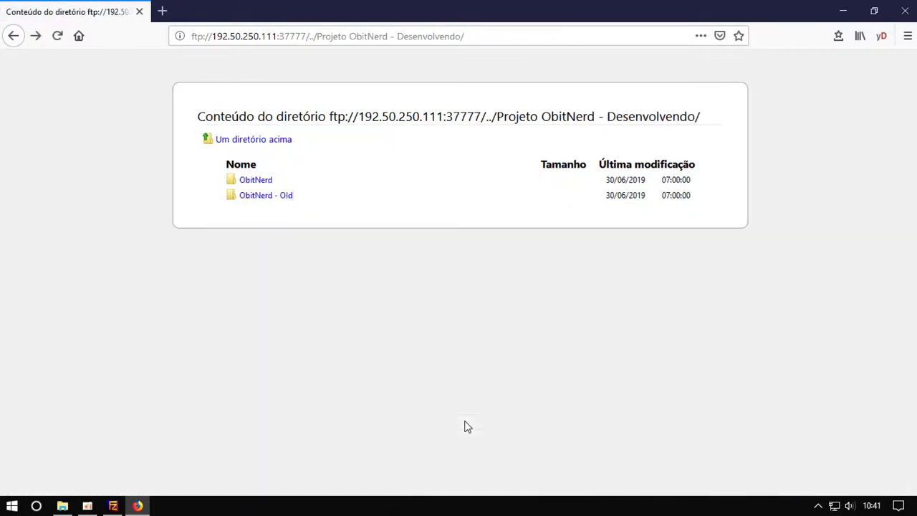
click(258, 181)
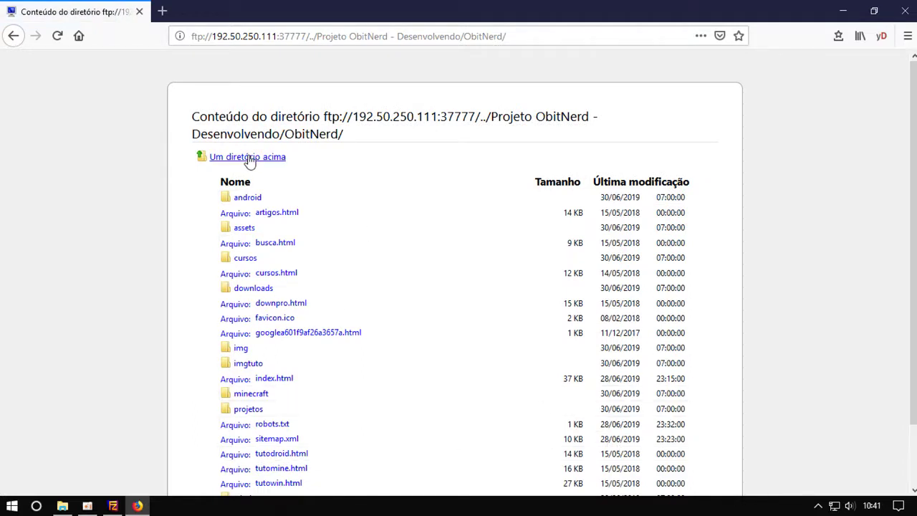
click(208, 158)
click(255, 140)
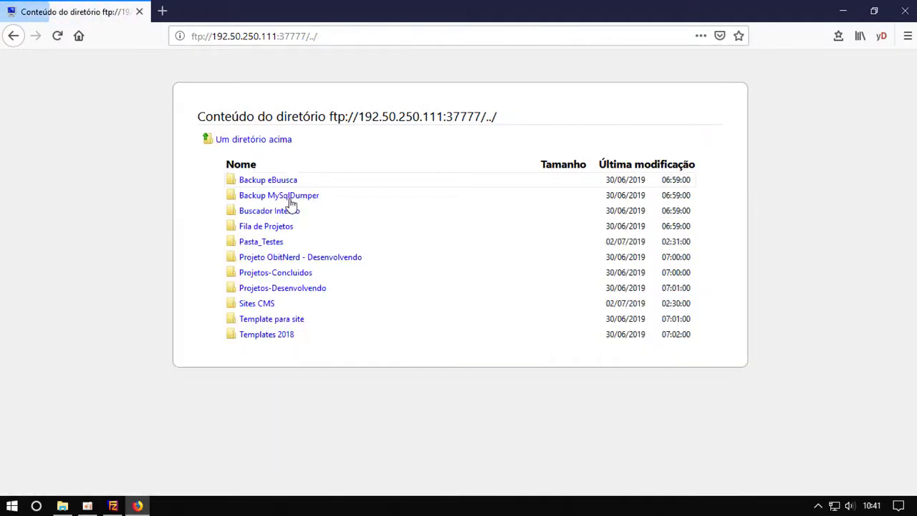
click(113, 506)
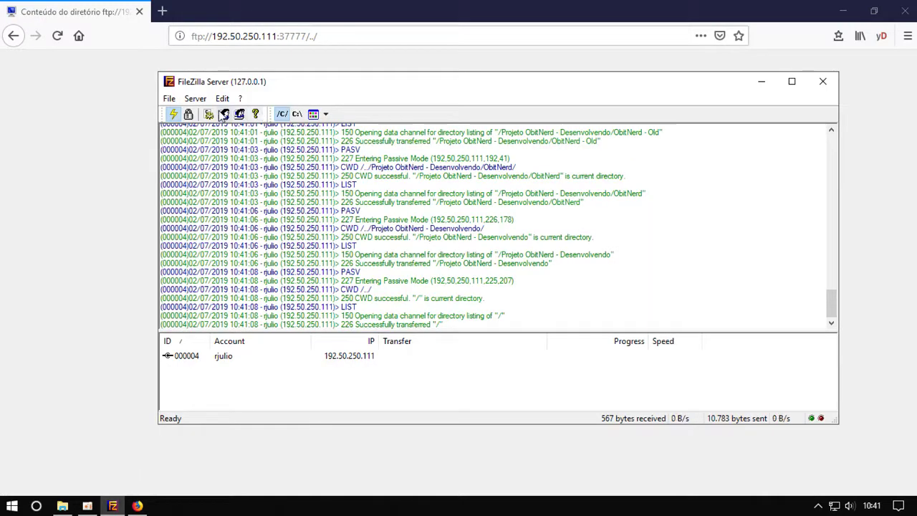
Uncheck Read, List and +Subdirs on the user's D:\ shared folder and save the settings
click(224, 115)
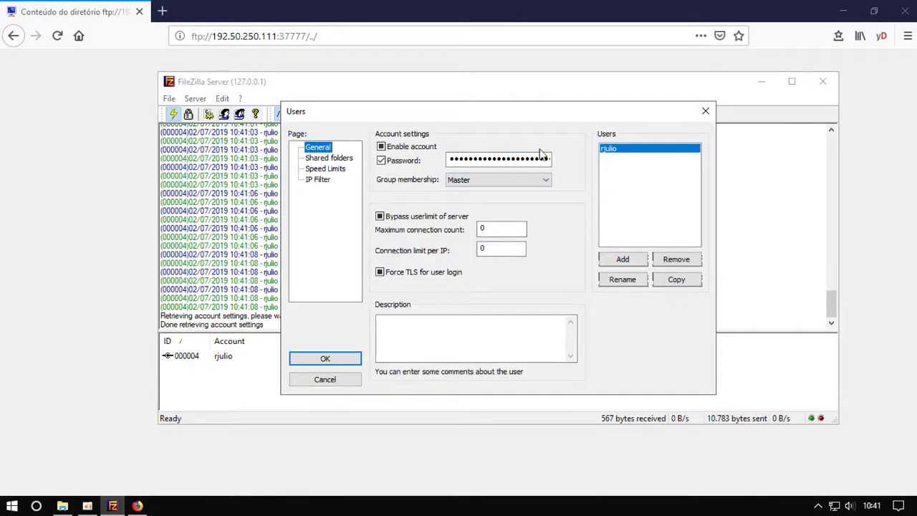
click(328, 159)
click(412, 166)
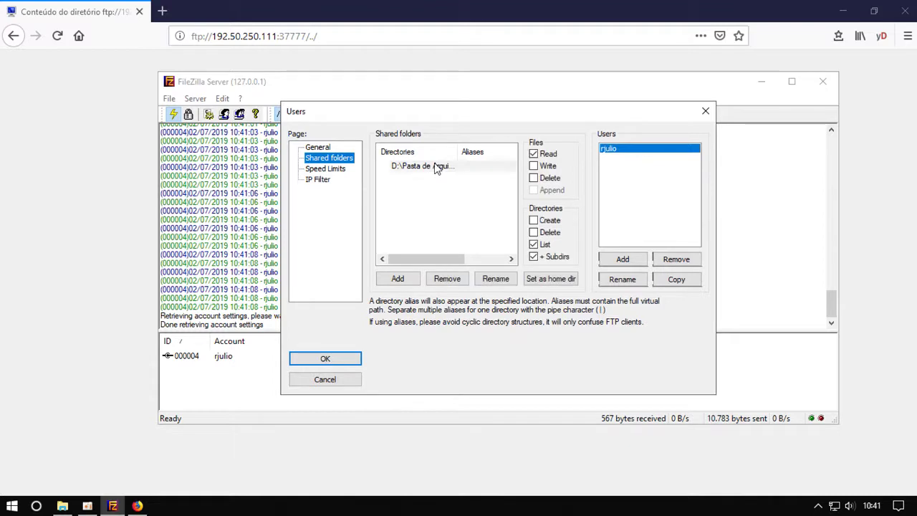
click(533, 245)
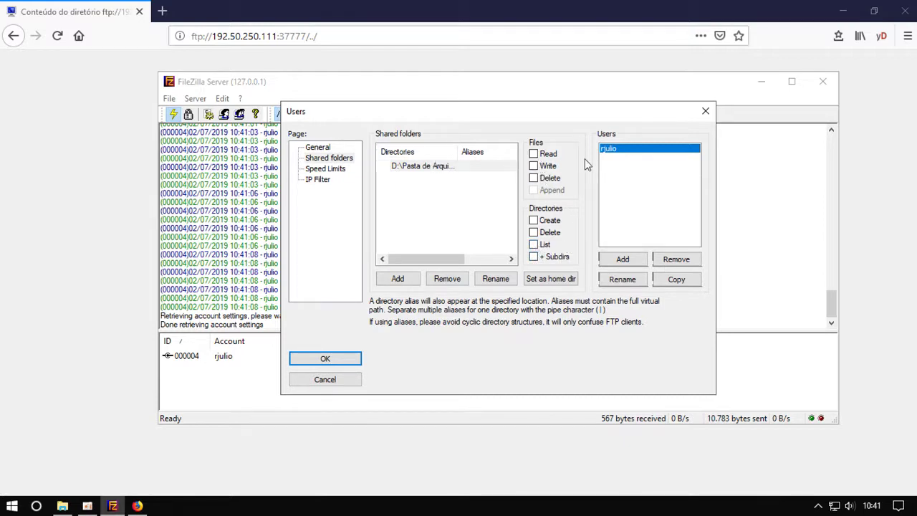
click(620, 152)
click(331, 357)
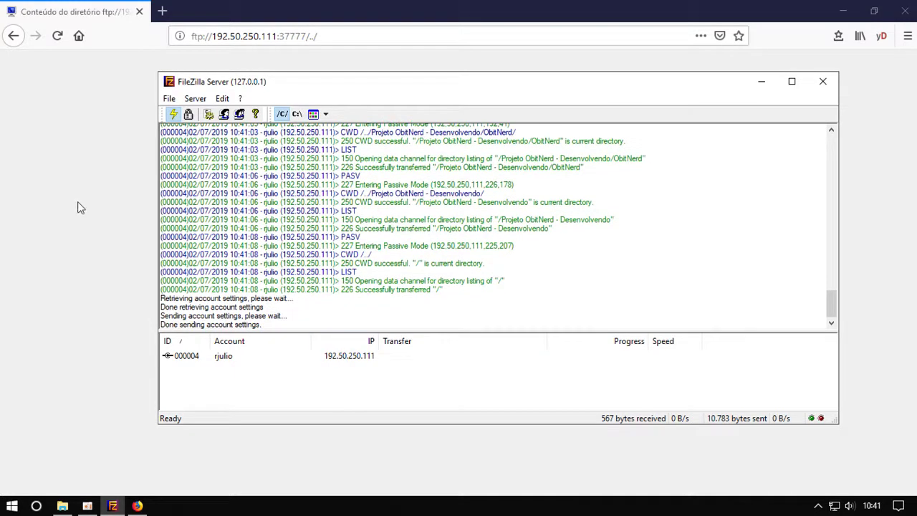
click(94, 254)
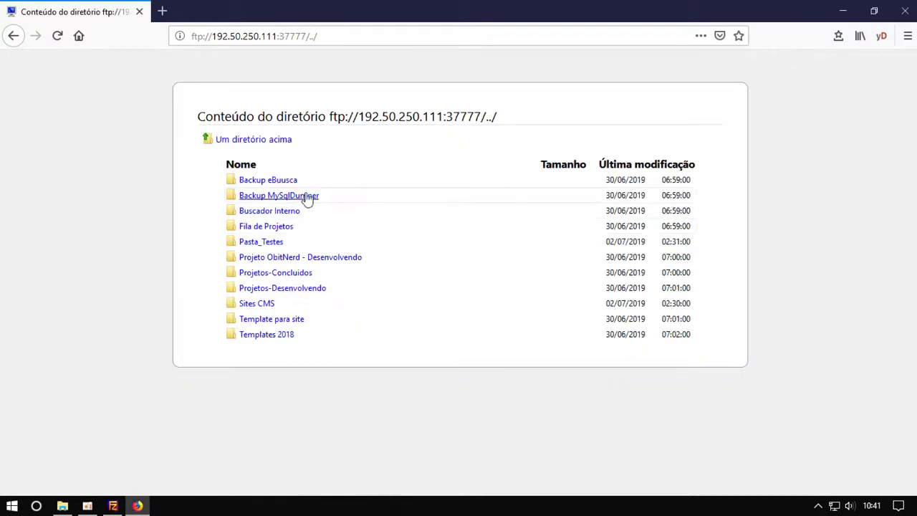
click(252, 211)
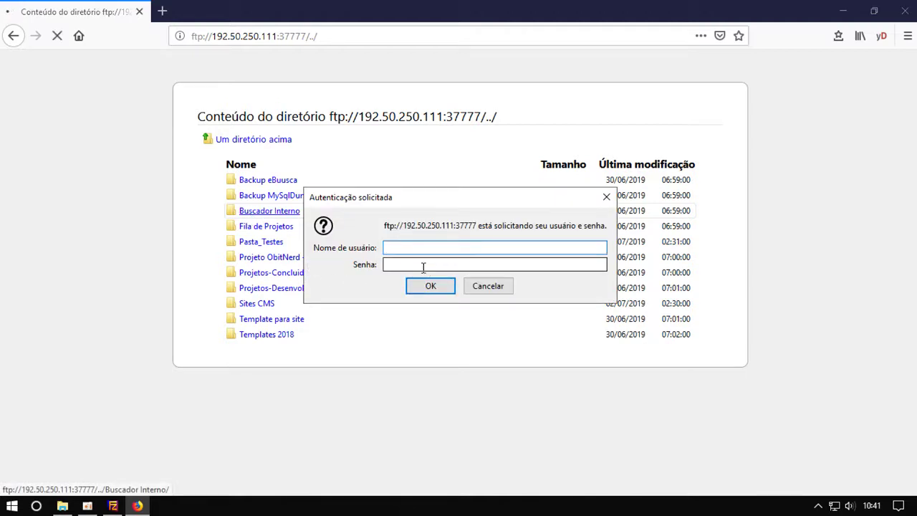
click(423, 265)
key(Return)
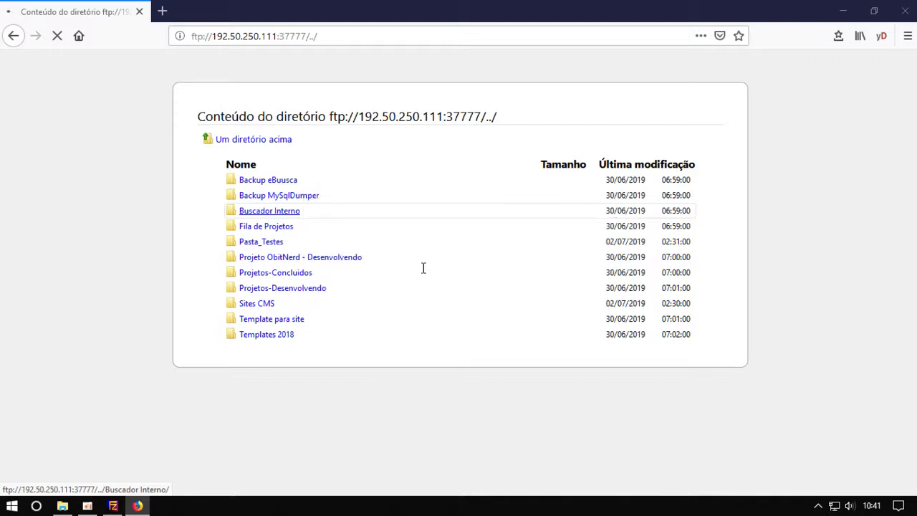
click(280, 234)
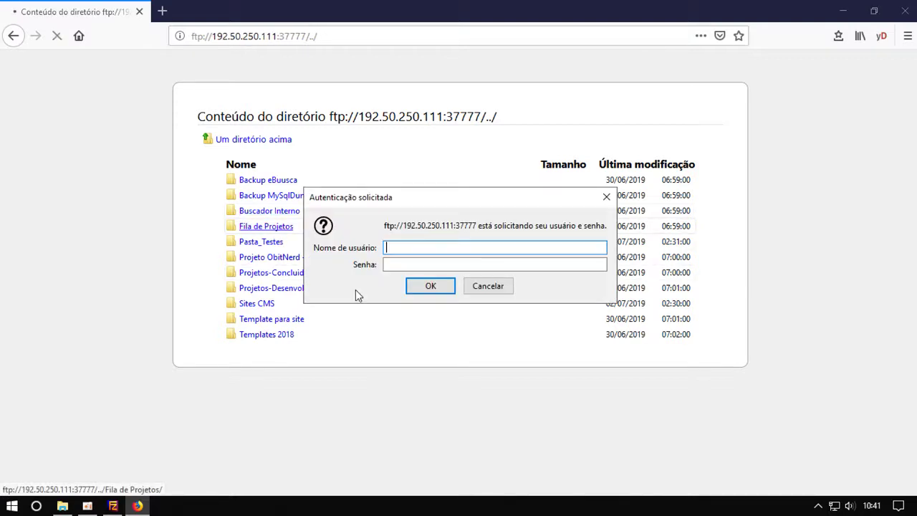
click(485, 289)
click(286, 273)
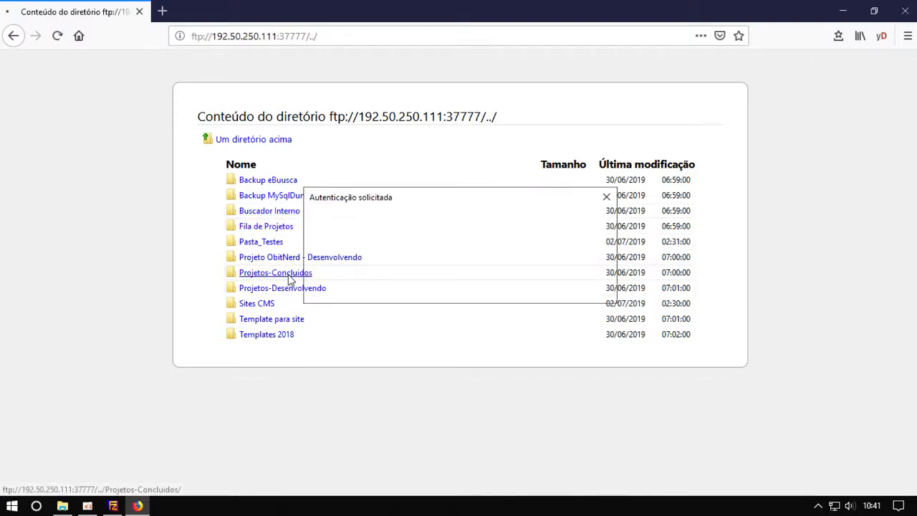
text(rjulio)
click(414, 265)
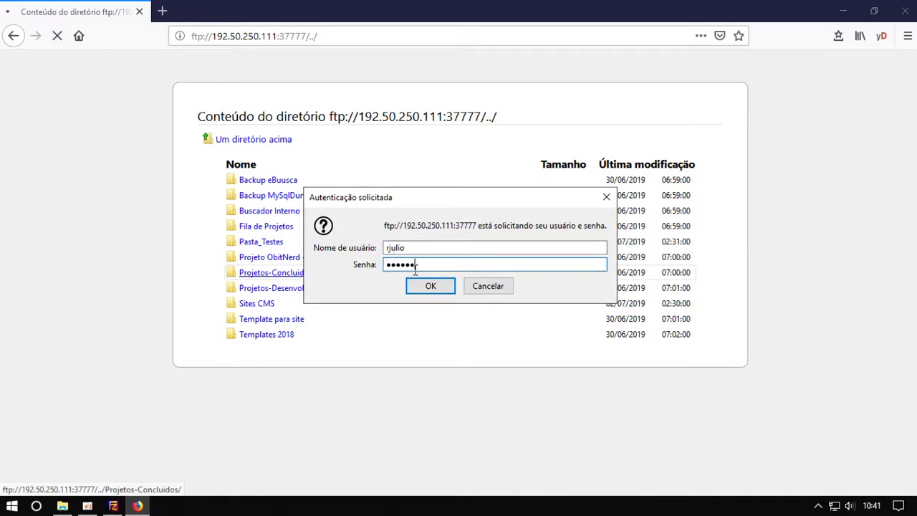
key(Return)
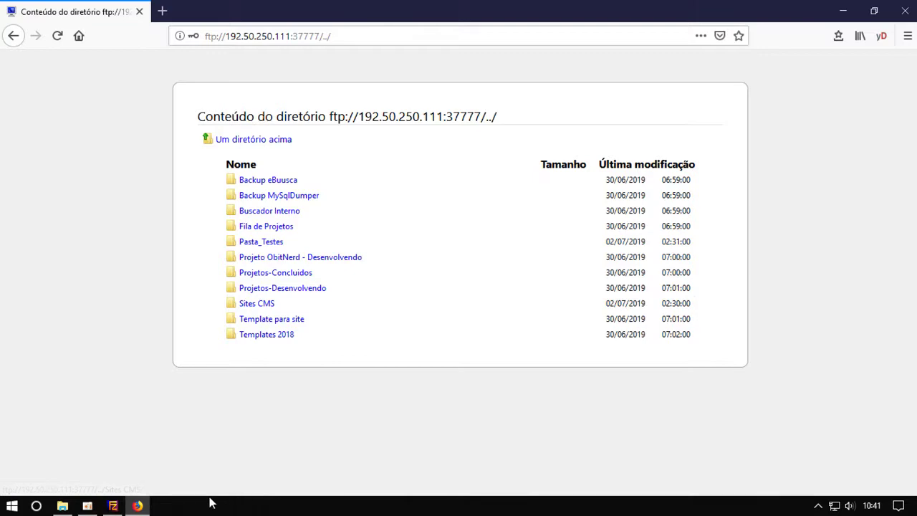
click(112, 505)
Tick Files > Read for the user's shared folder and save, leaving all other permissions off
click(224, 114)
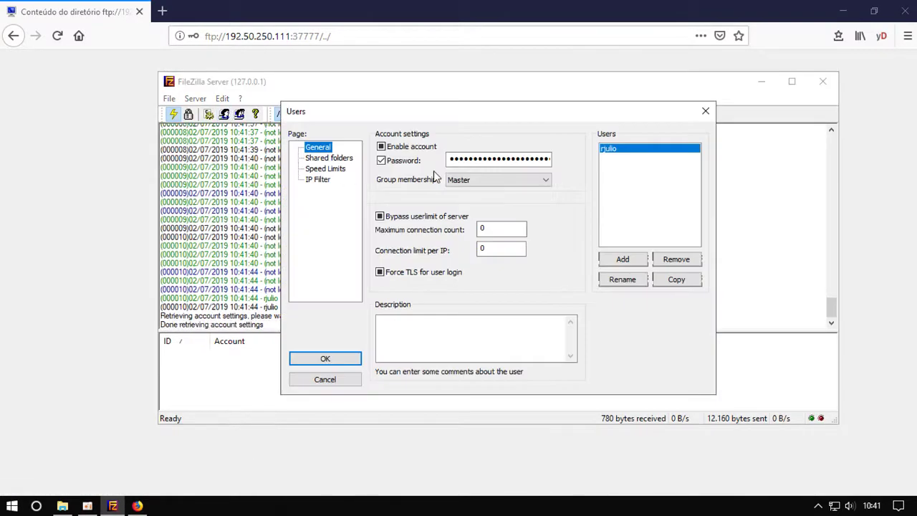
click(329, 158)
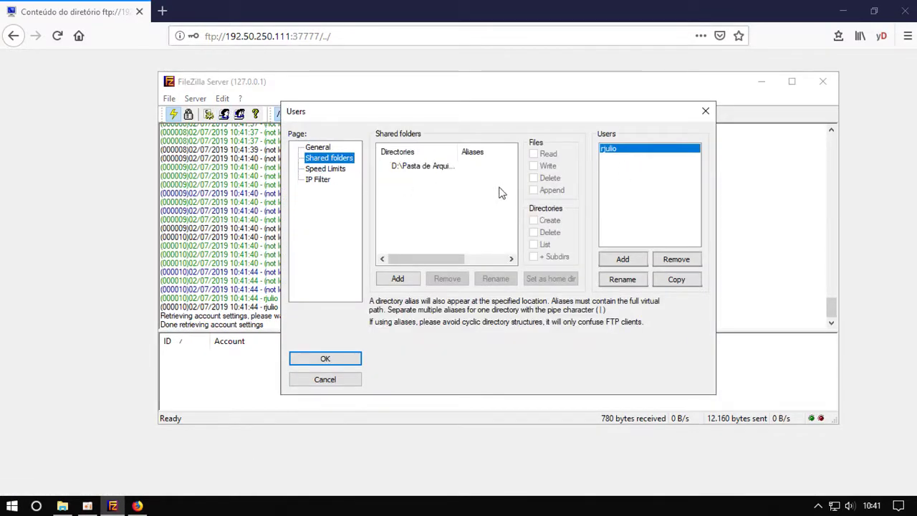
click(442, 167)
click(534, 153)
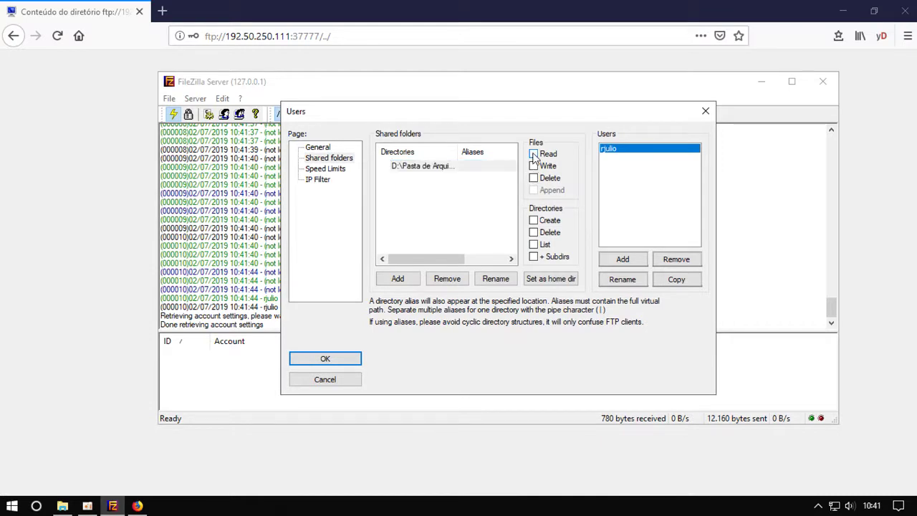
click(325, 358)
click(40, 225)
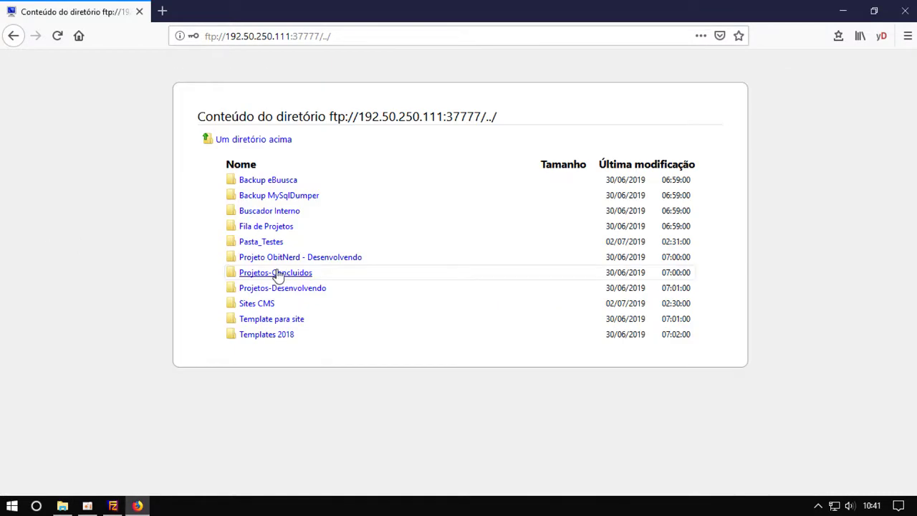
Sign in to open Projetos-Concluidos, which stays blocked, then request Projetos-Desenvolvendo to get another login prompt
click(252, 273)
text(rjulio)
key(Tab)
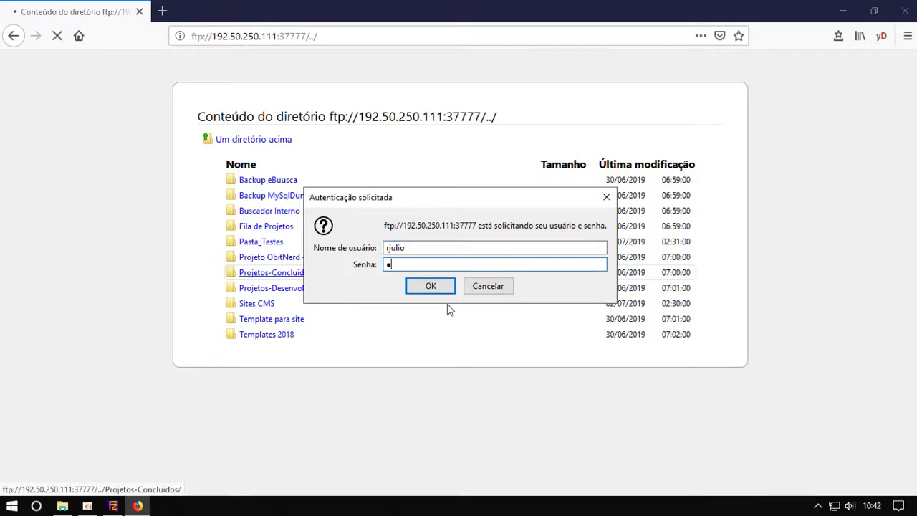
key(Return)
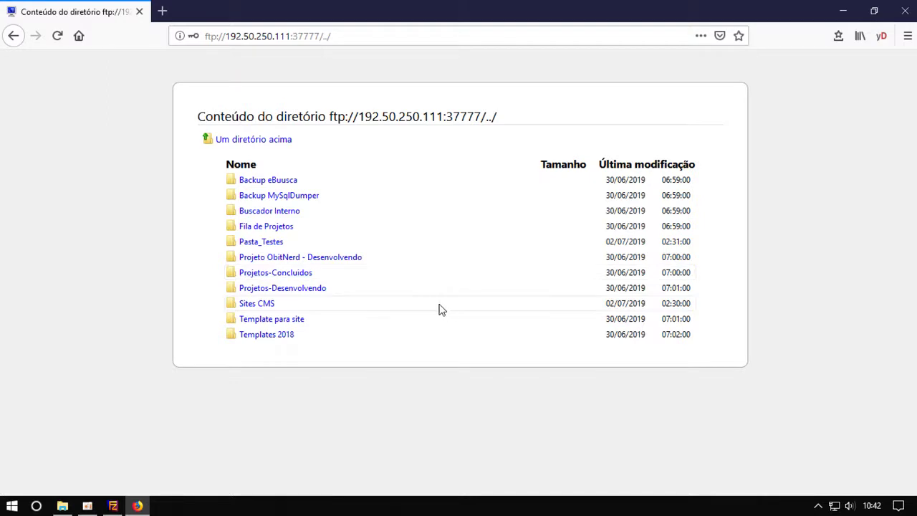
click(251, 290)
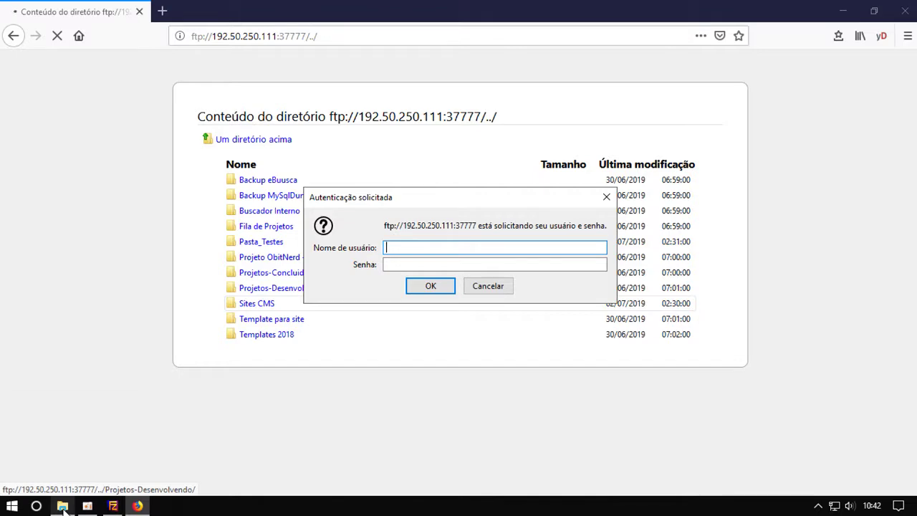
Add List and +Subdirs to the Read permission on the user's D:\ shared folder and save
click(113, 506)
click(224, 115)
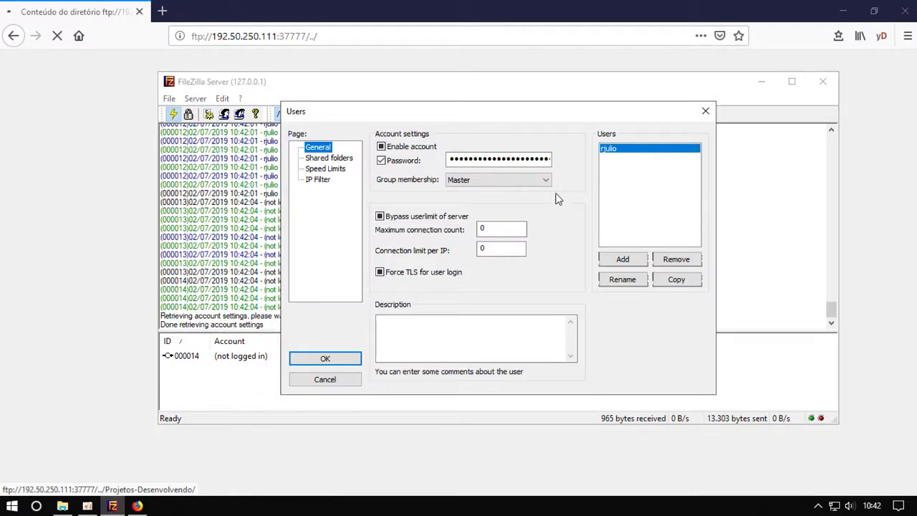
click(328, 157)
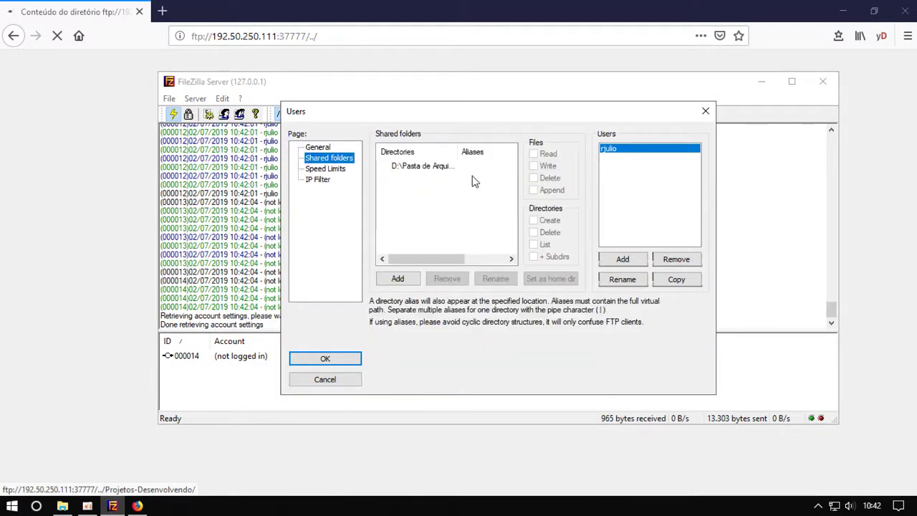
click(437, 166)
click(534, 244)
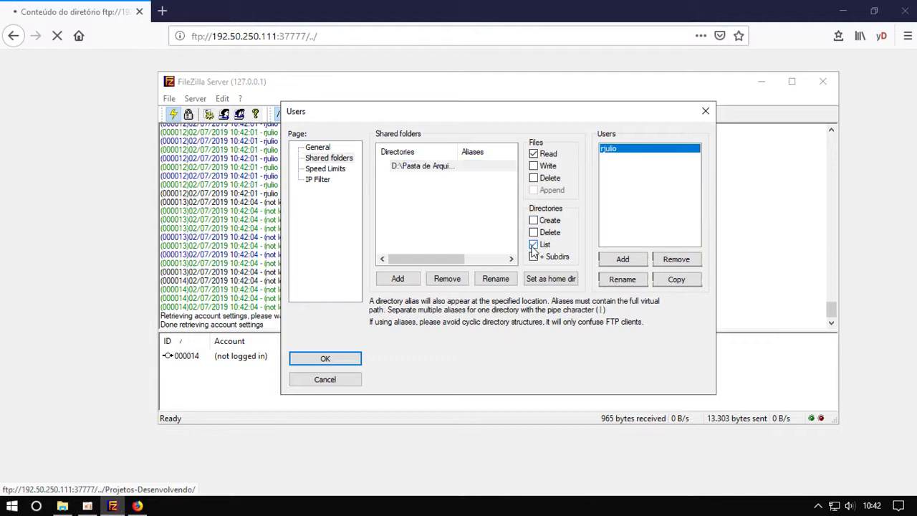
click(534, 256)
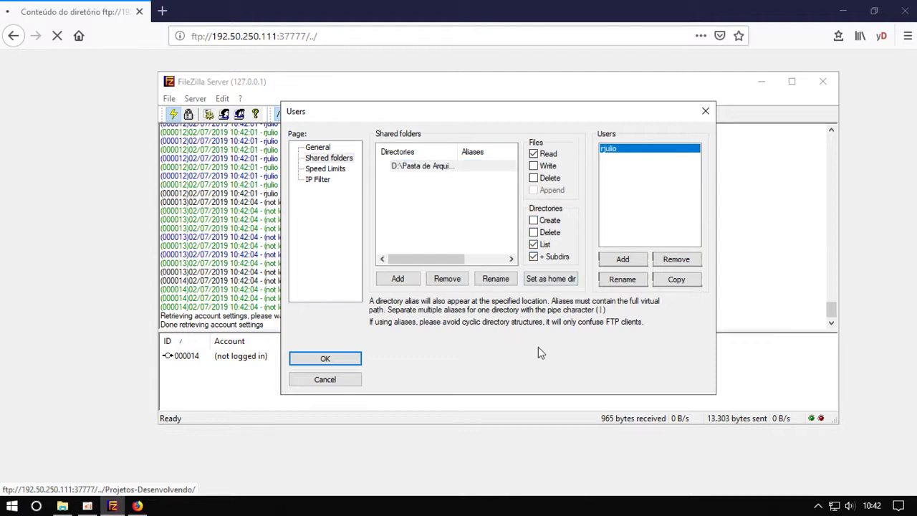
click(329, 360)
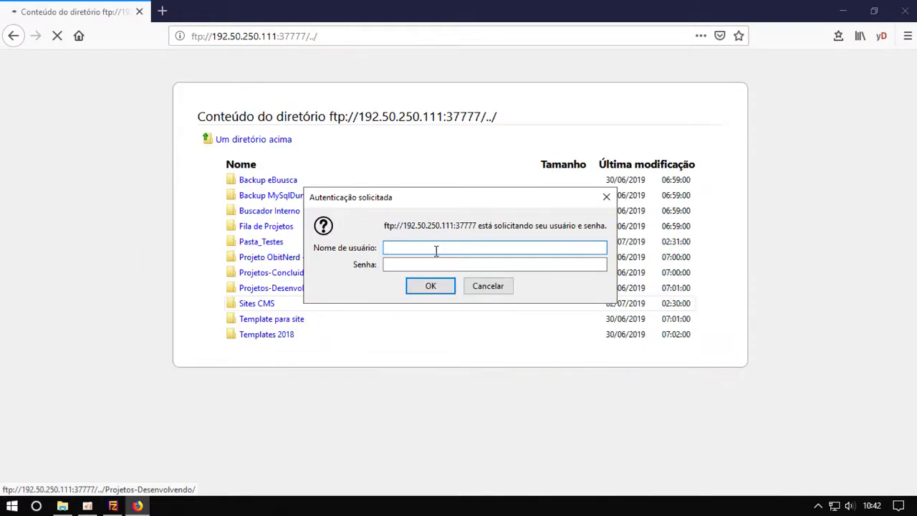
Sign in with the user's username and password to open Projetos-Desenvolvendo
click(435, 250)
text(rjulio)
key(Tab)
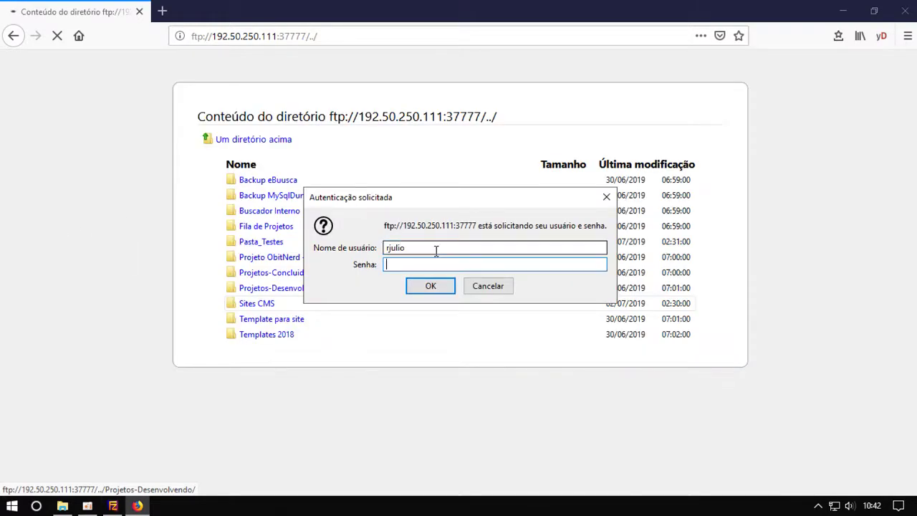
text(***)
key(Return)
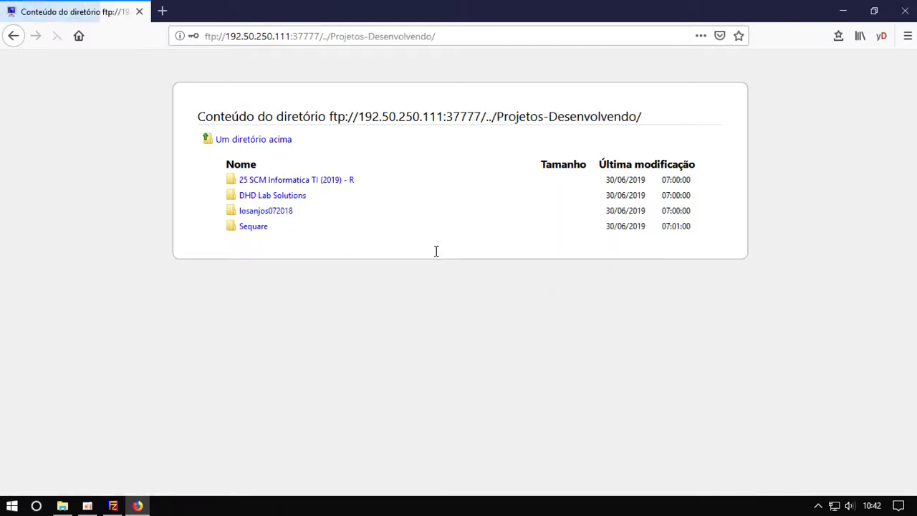
Browse into DHD Lab Solutions and its images folder, go back twice, and minimize Firefox
click(255, 197)
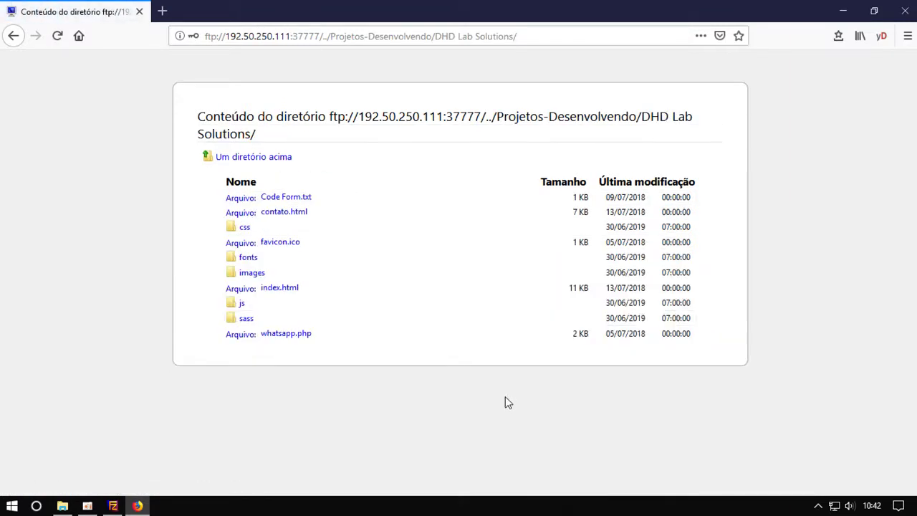
click(254, 269)
key(alt+Left)
key(alt+Left)
click(842, 11)
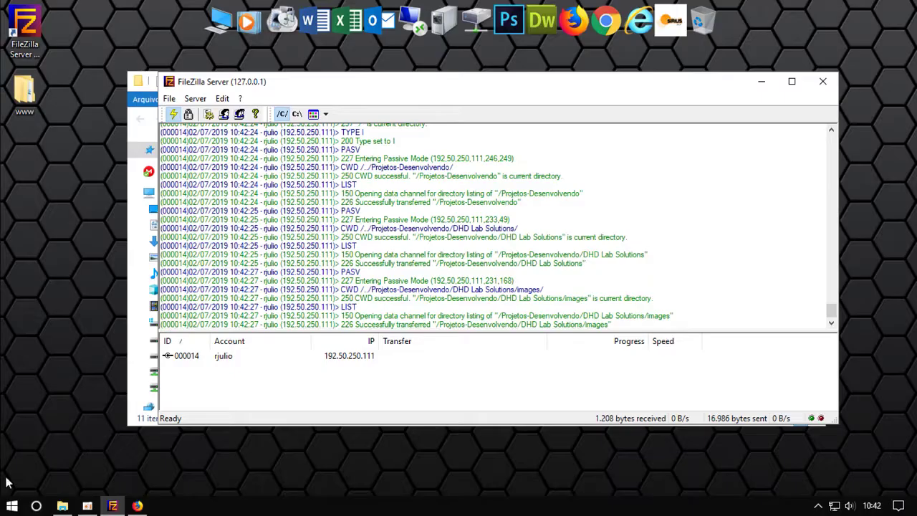
Launch the FileZilla client and quick-connect to 192.50.250.111 port 37777 with the user's login
click(11, 506)
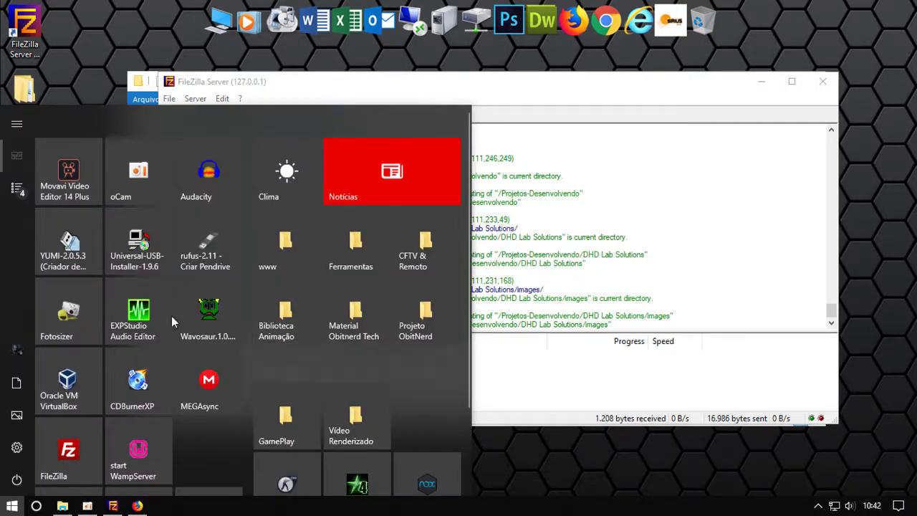
click(60, 456)
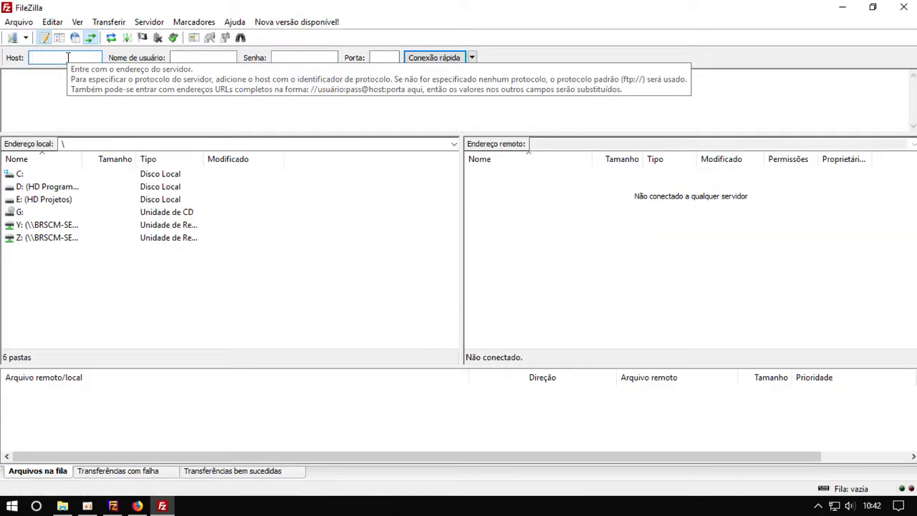
text(192.50.250.111)
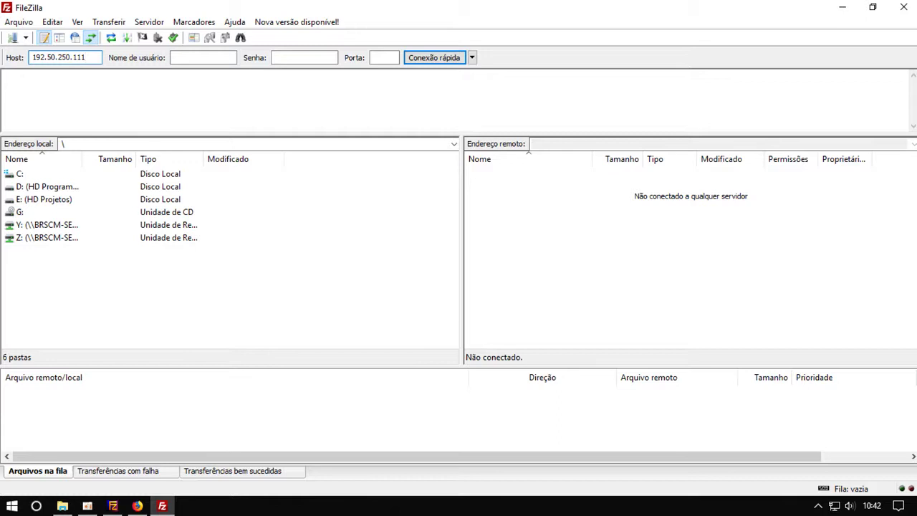
click(203, 57)
key(Tab)
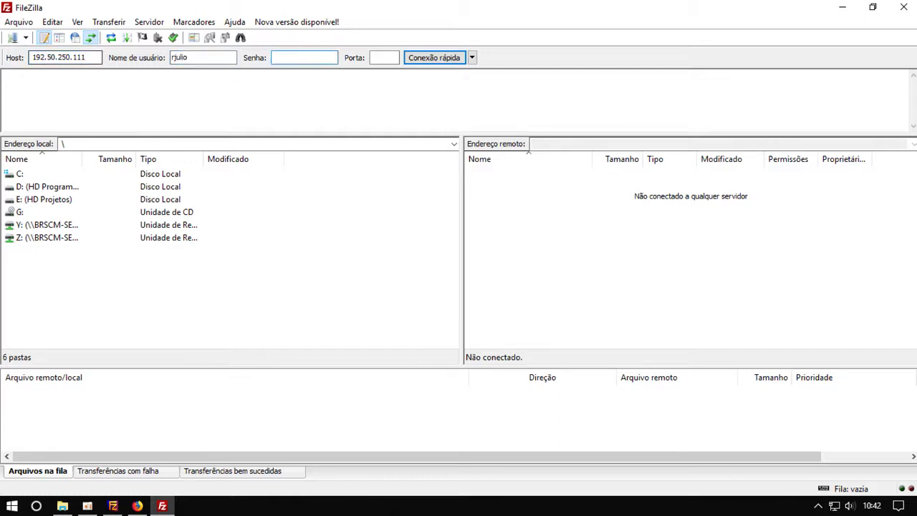
click(384, 57)
click(434, 59)
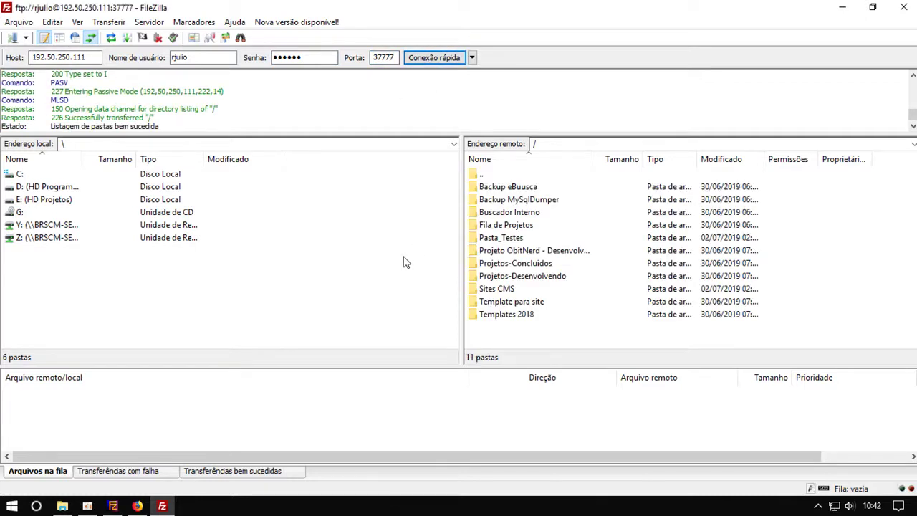
click(495, 239)
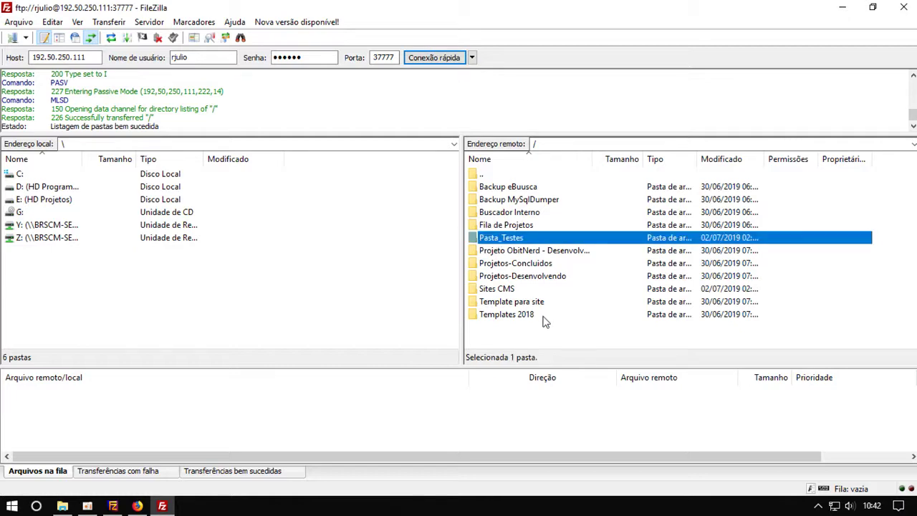
click(135, 506)
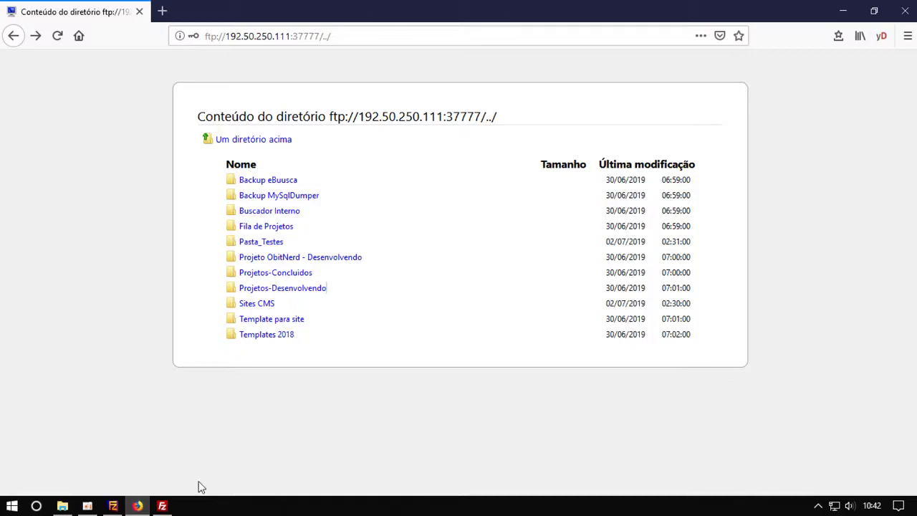
Try creating a /Teste folder at the server root, which fails with 550 Permission denied
click(163, 506)
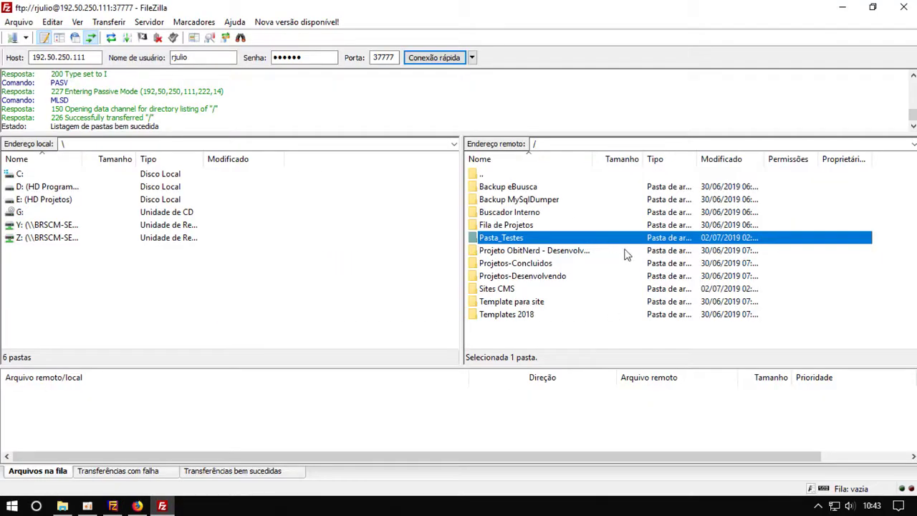
double_click(511, 278)
key(BackSpace)
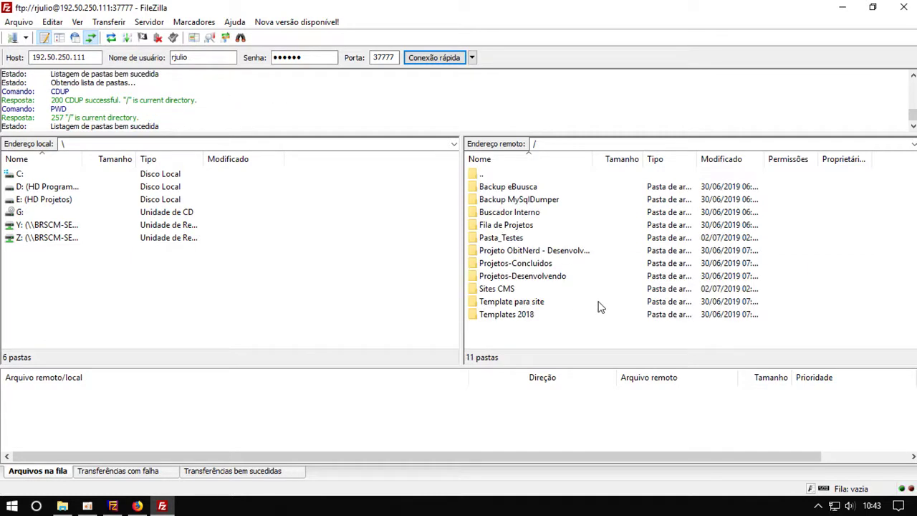
right_click(480, 336)
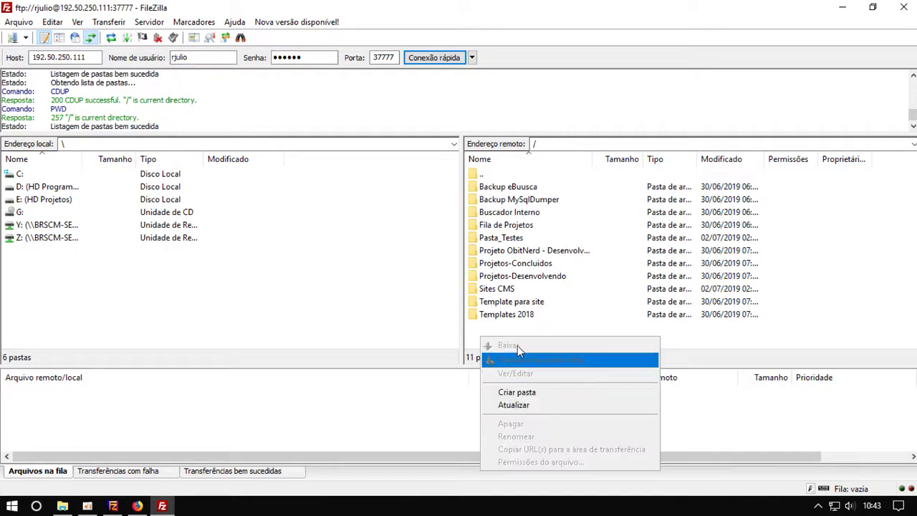
click(536, 393)
text(Teste)
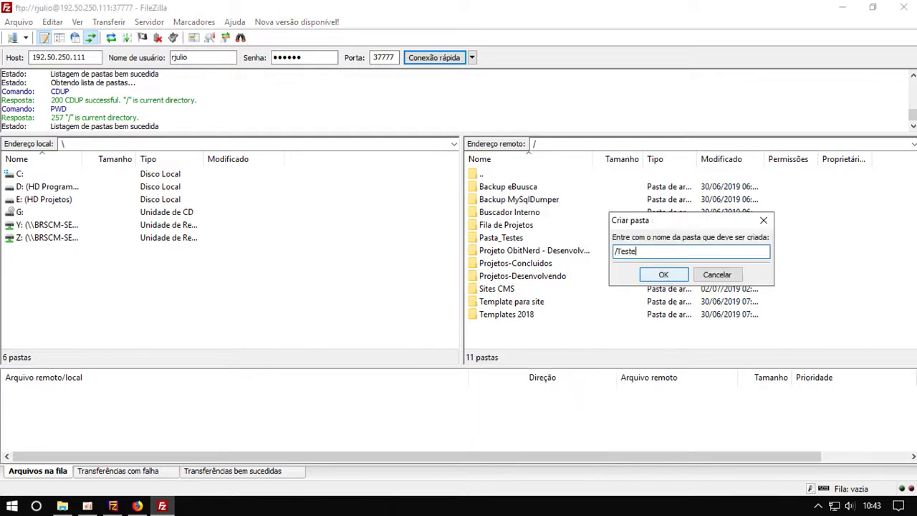
click(664, 275)
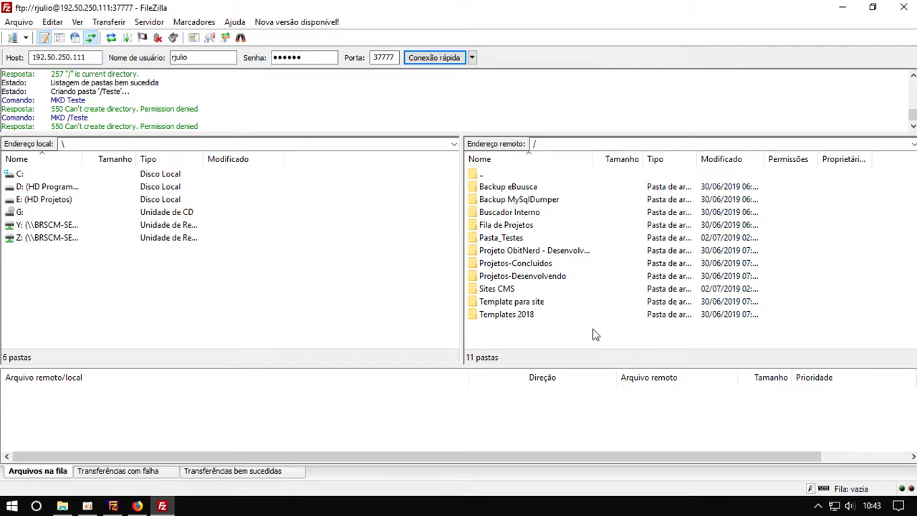
drag(207, 127, 138, 126)
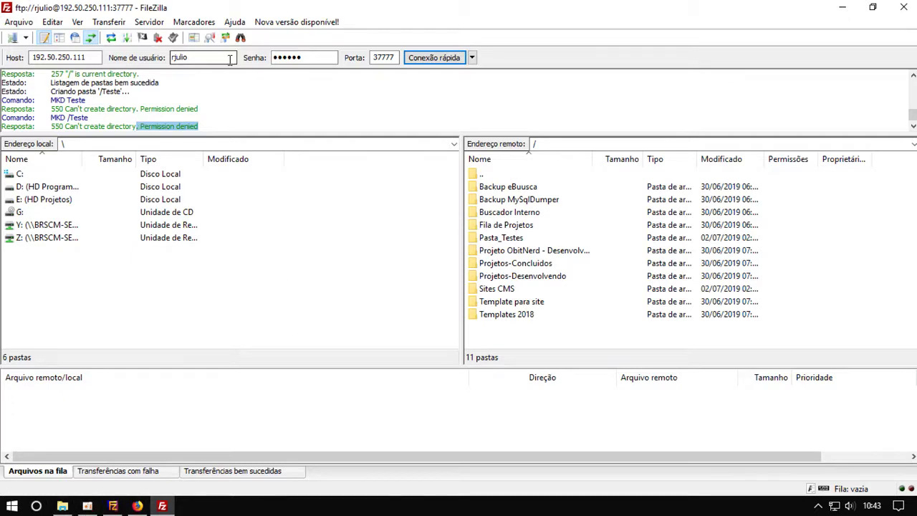
In FileZilla Server, open the user's Shared folders settings and select the shared directory
click(113, 506)
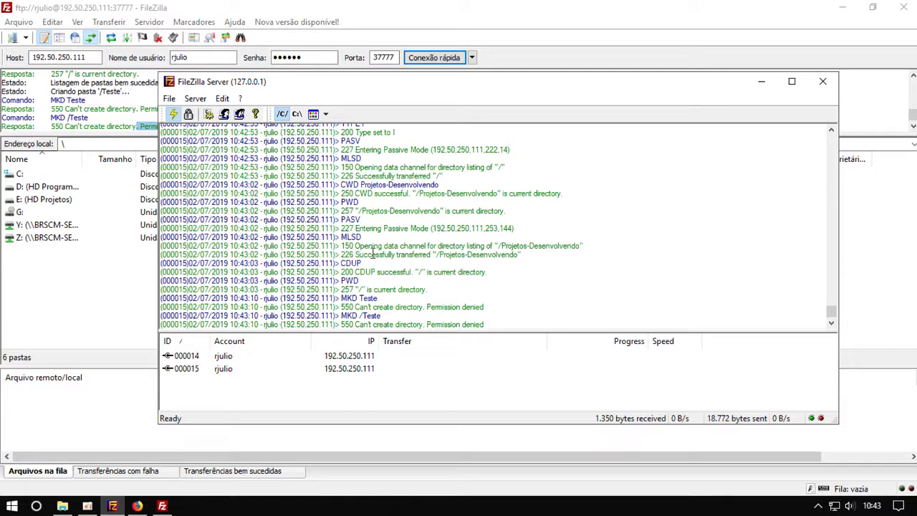
click(224, 114)
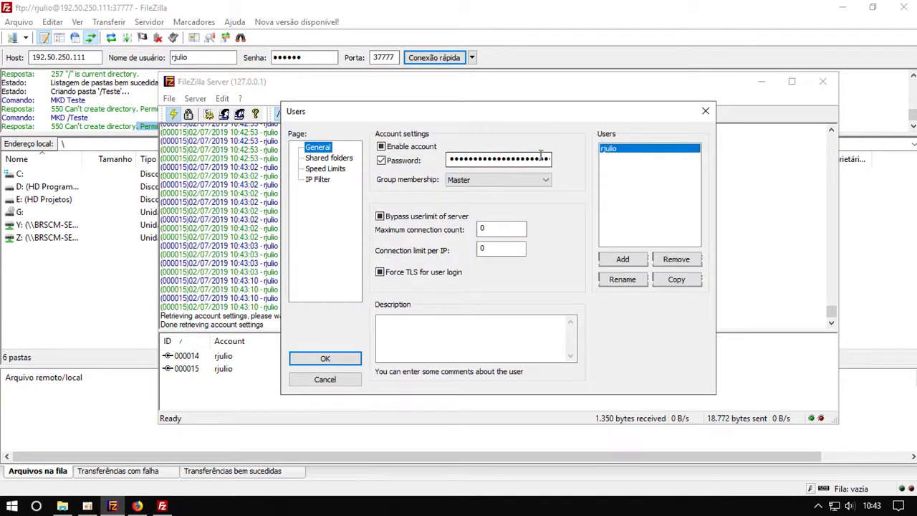
click(320, 158)
click(439, 167)
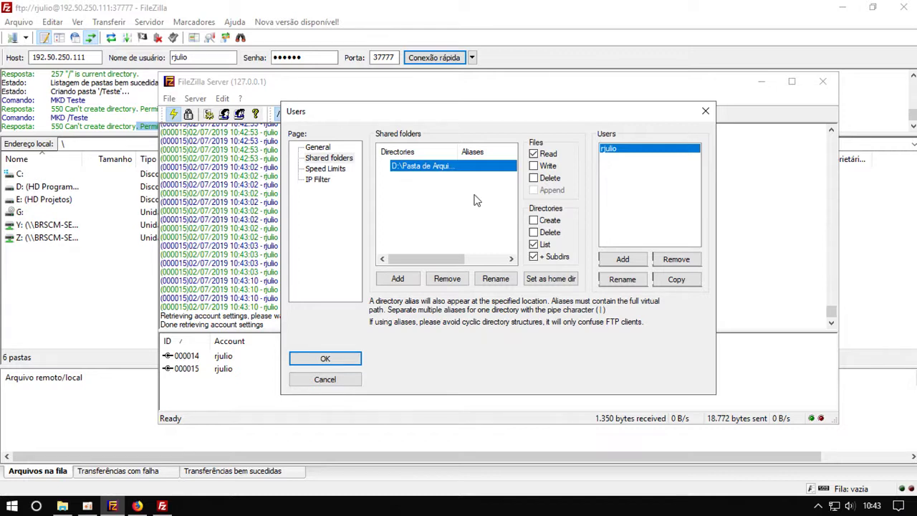
Grant Write and Delete file rights plus directory Create and Delete, then save with OK
click(534, 166)
click(534, 179)
click(533, 222)
click(533, 232)
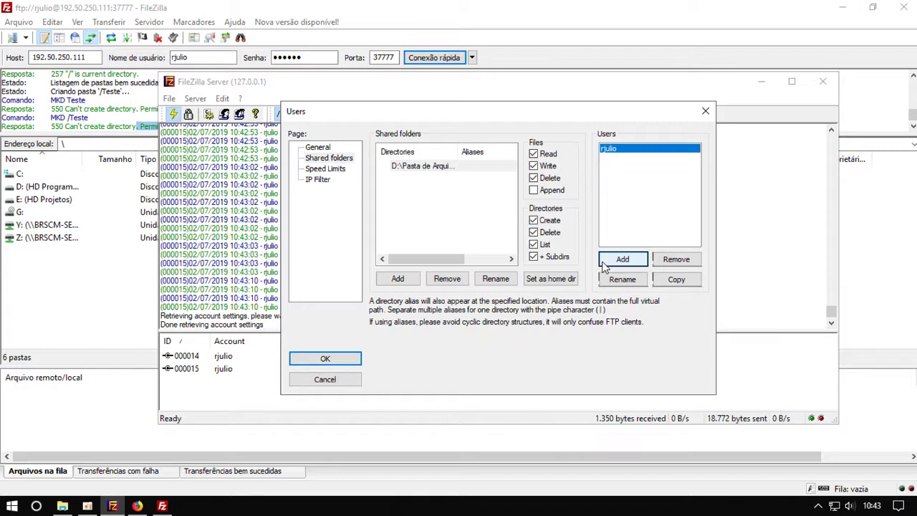
click(430, 172)
click(350, 360)
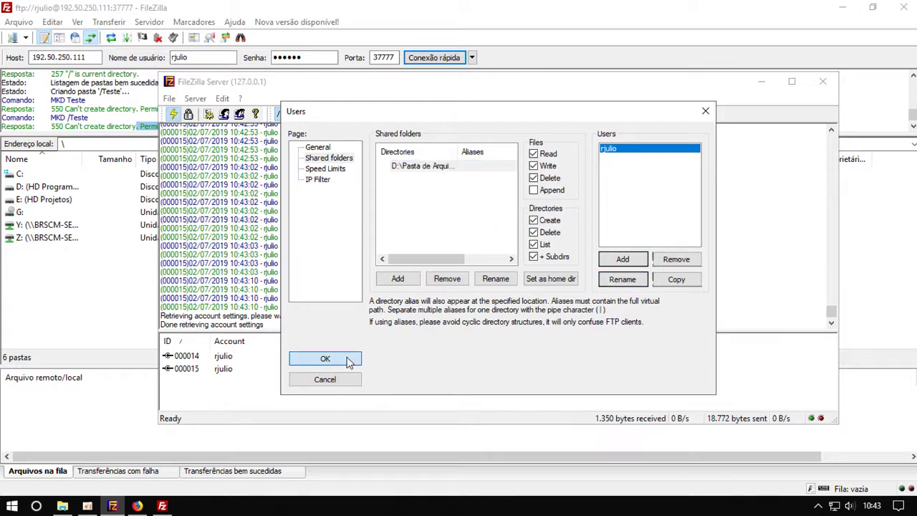
click(148, 308)
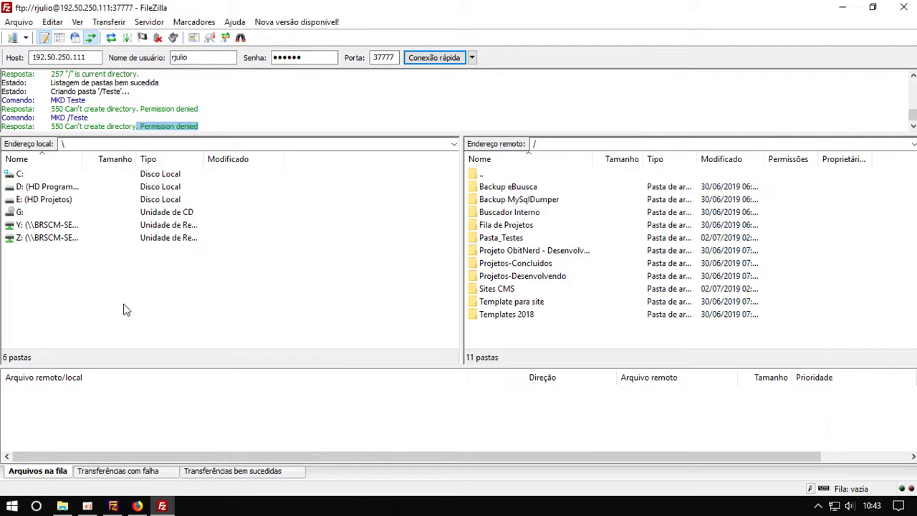
Create a new remote folder named Teste from the remote pane's context menu
right_click(525, 341)
click(573, 395)
text(Teste)
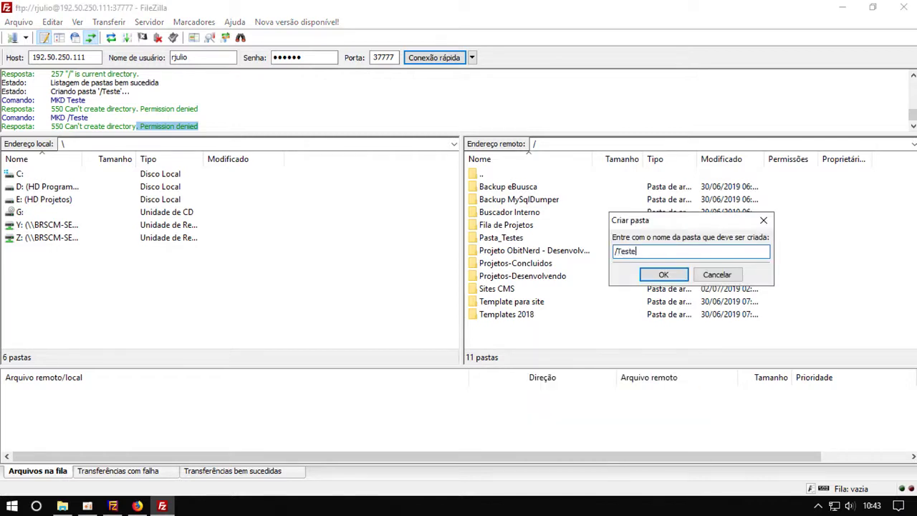
click(644, 276)
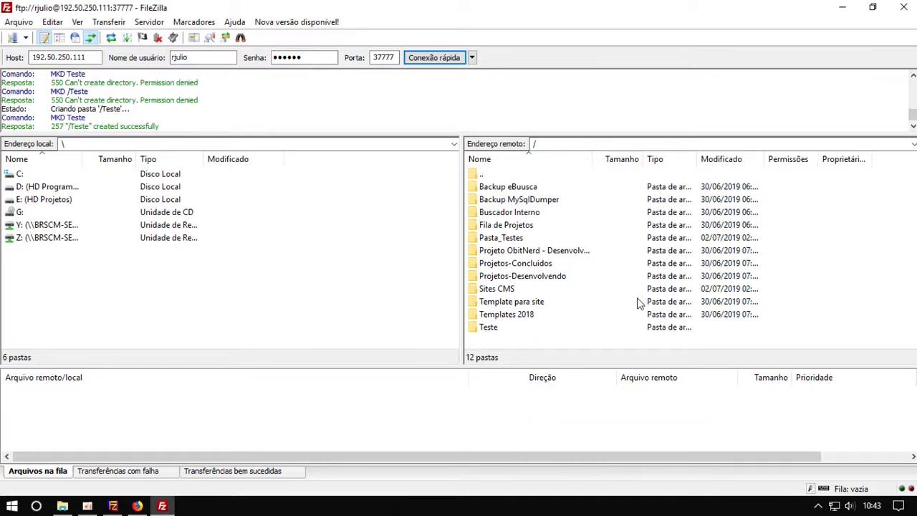
Open Teste and drag 18 files from Explorer to upload them into it
double_click(488, 327)
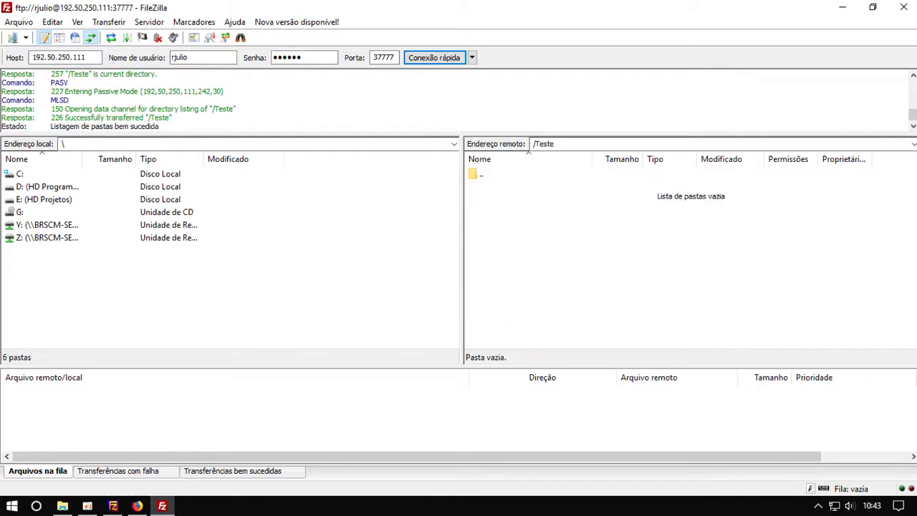
key(super+e)
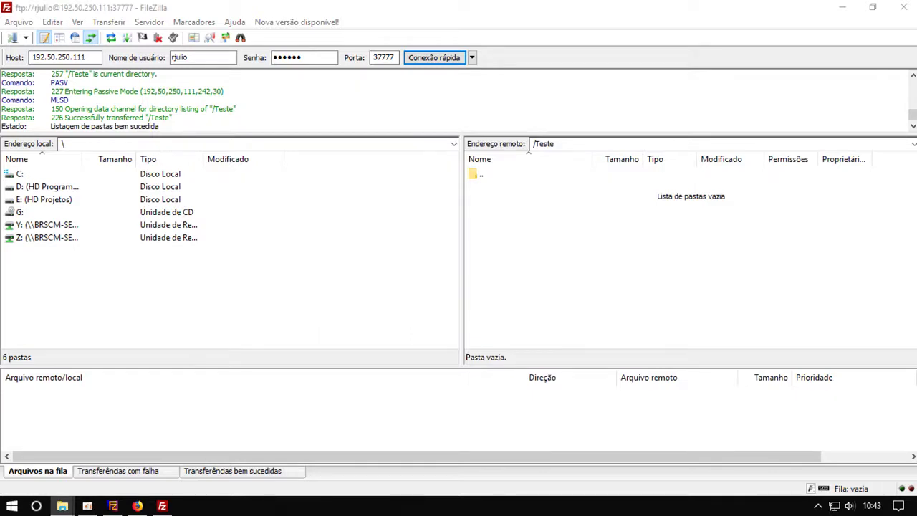
drag(681, 292, 618, 276)
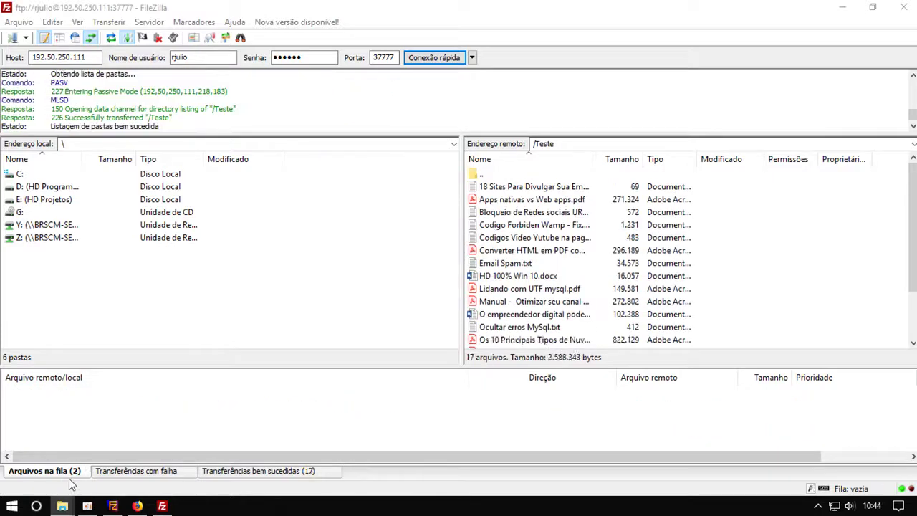
In Firefox, reload the FTP listing and open Teste to confirm the uploaded files
click(139, 505)
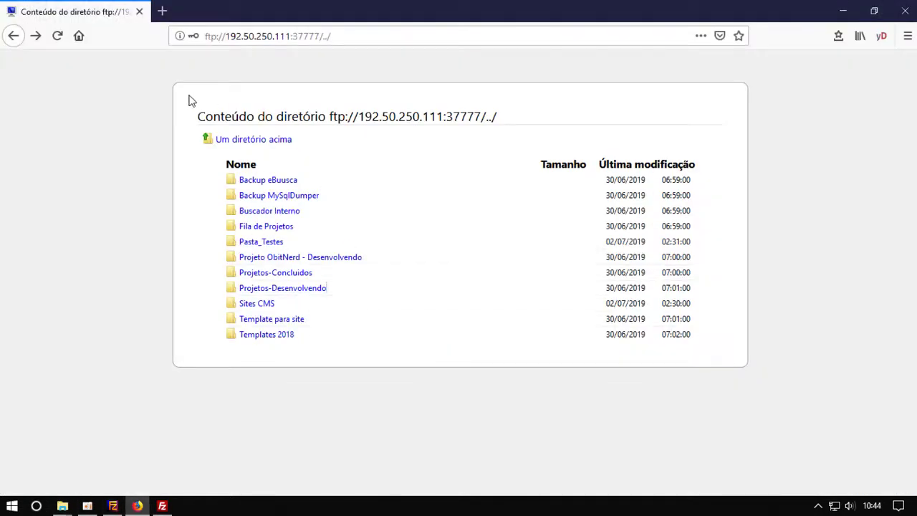
click(58, 37)
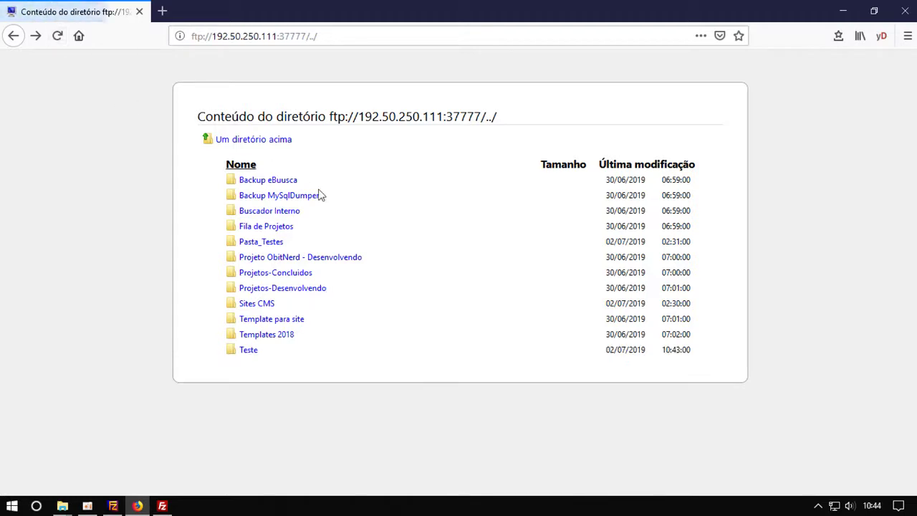
click(248, 350)
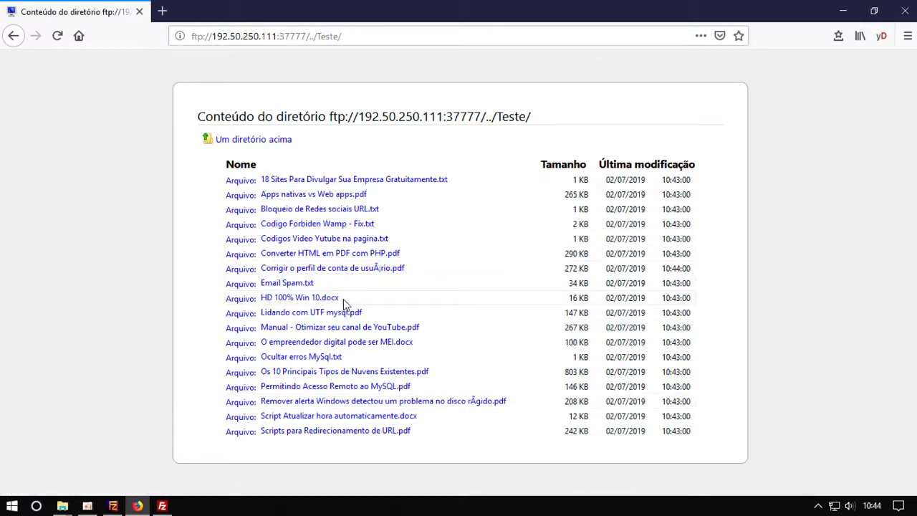
In FileZilla Client, go up to the root folder and delete the Teste folder, confirming
click(163, 505)
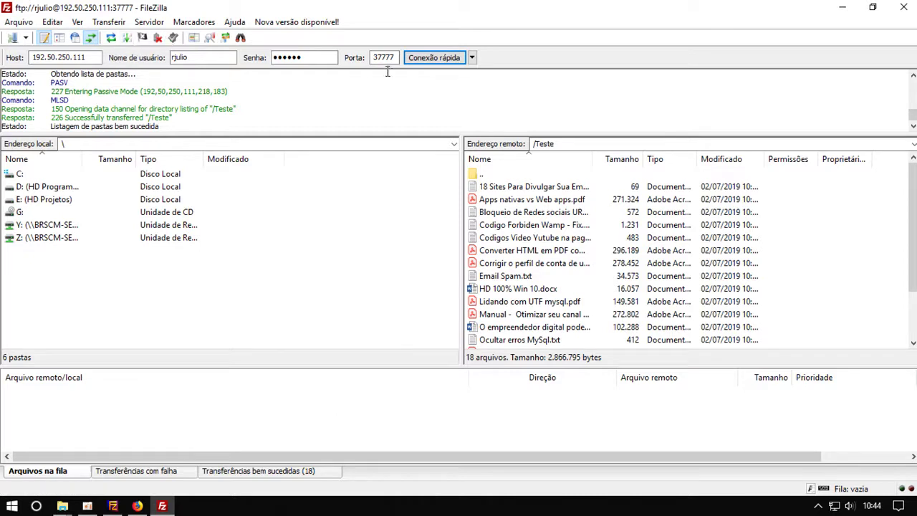
double_click(490, 175)
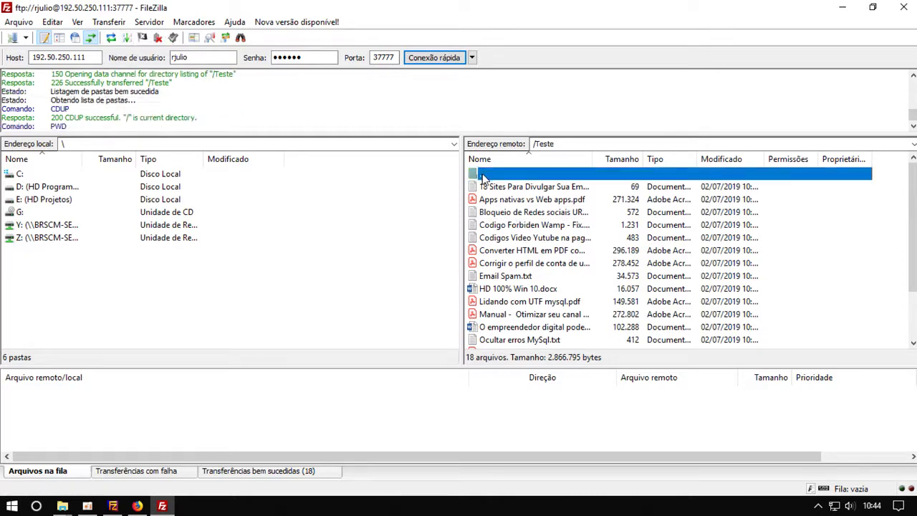
click(490, 328)
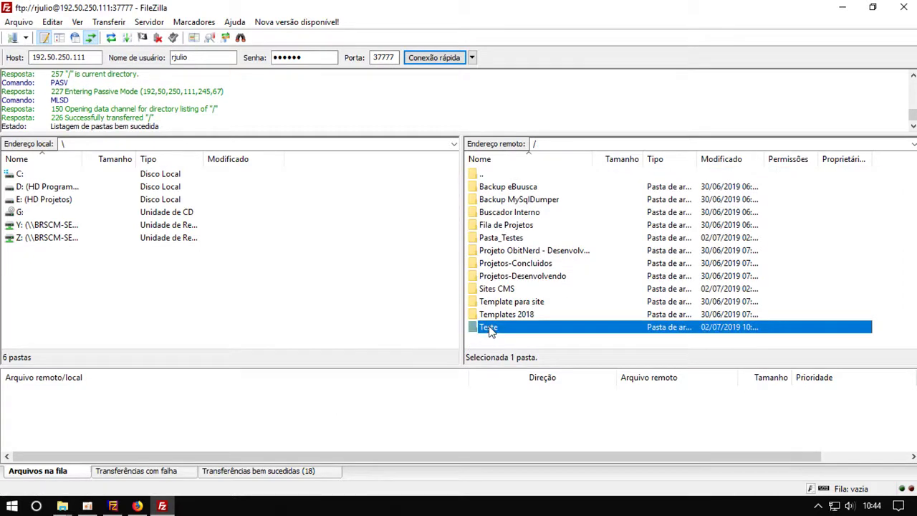
key(Delete)
click(505, 300)
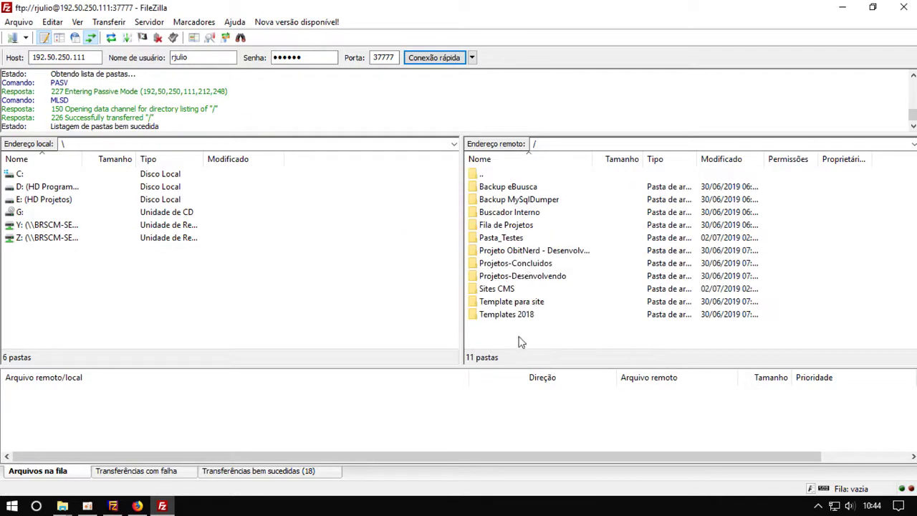
click(137, 506)
Go up to the root listing without Teste and highlight the server IP and port 37777
click(252, 139)
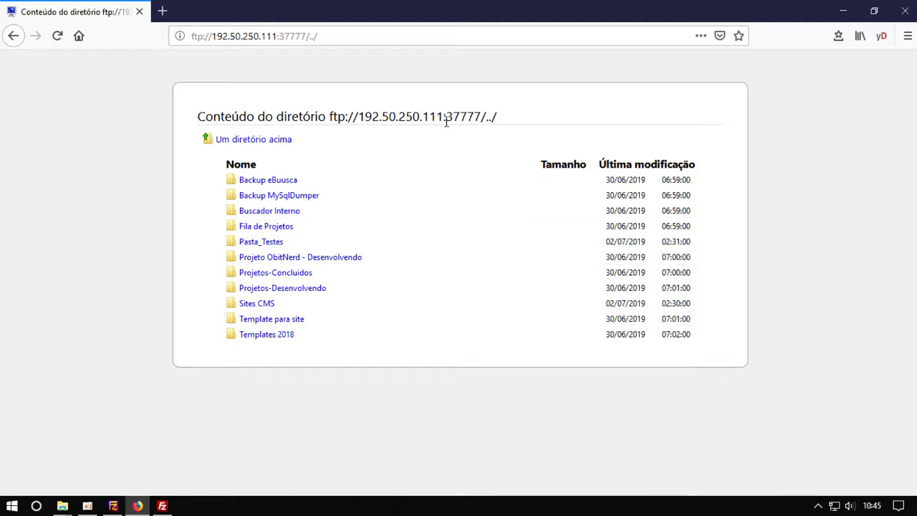
drag(443, 116, 359, 116)
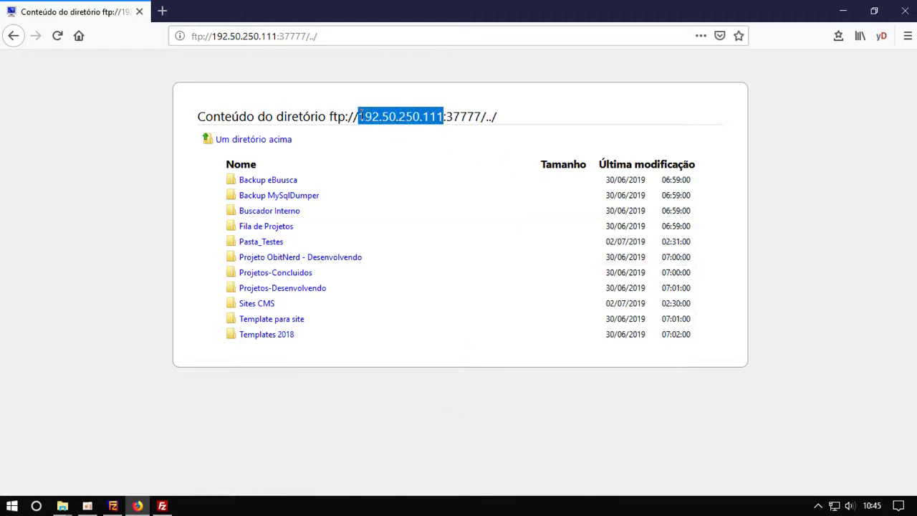
mouse_move(480, 116)
mouse_down()
mouse_move(444, 116)
mouse_move(482, 116)
mouse_up()
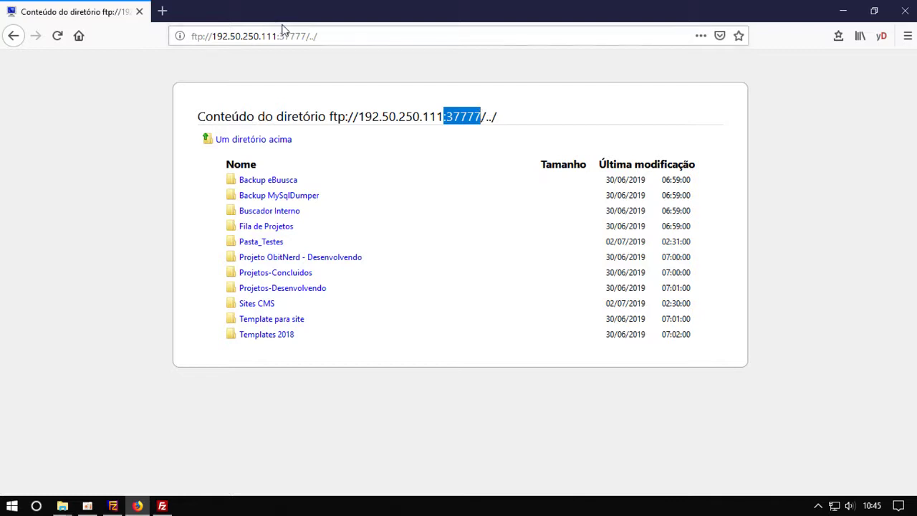
drag(277, 36, 308, 36)
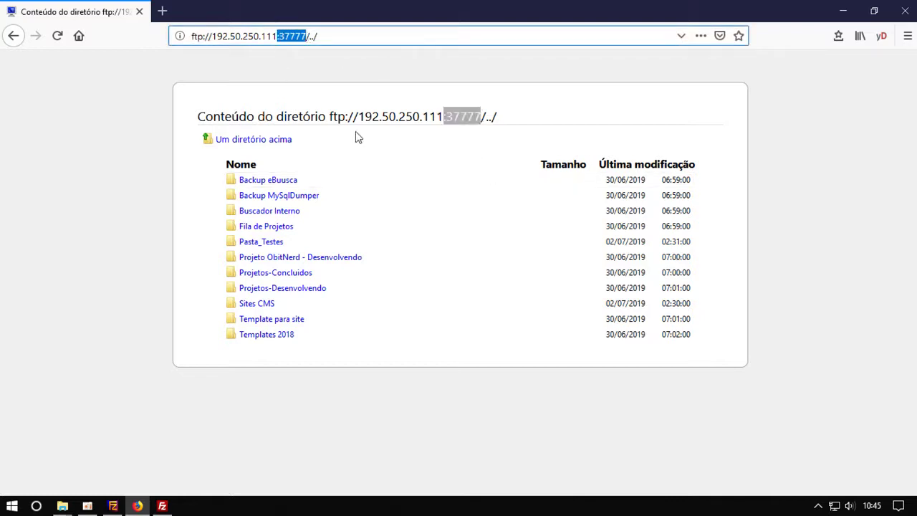
click(523, 114)
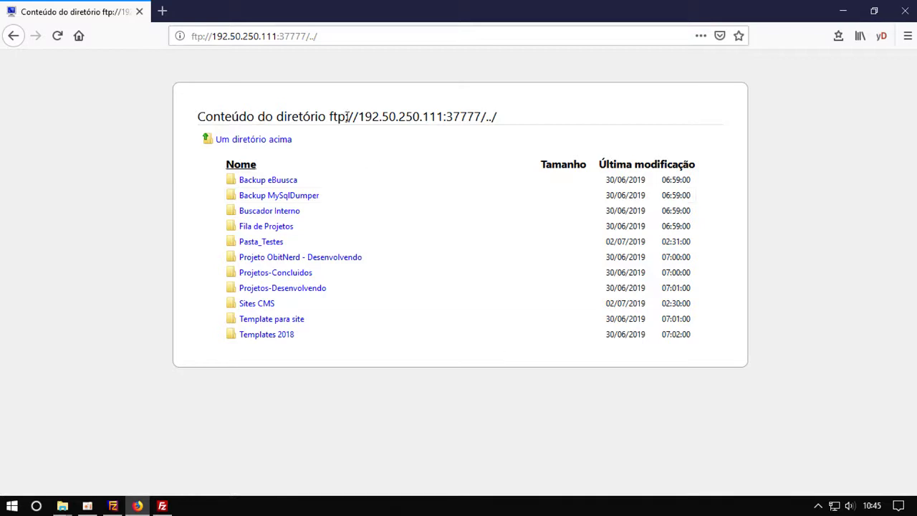
drag(439, 116, 360, 116)
drag(480, 116, 445, 116)
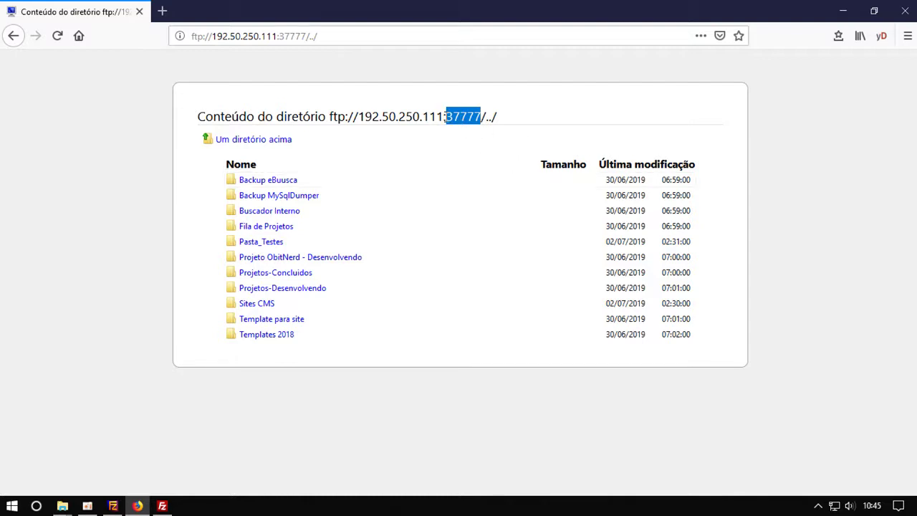
drag(444, 117, 357, 116)
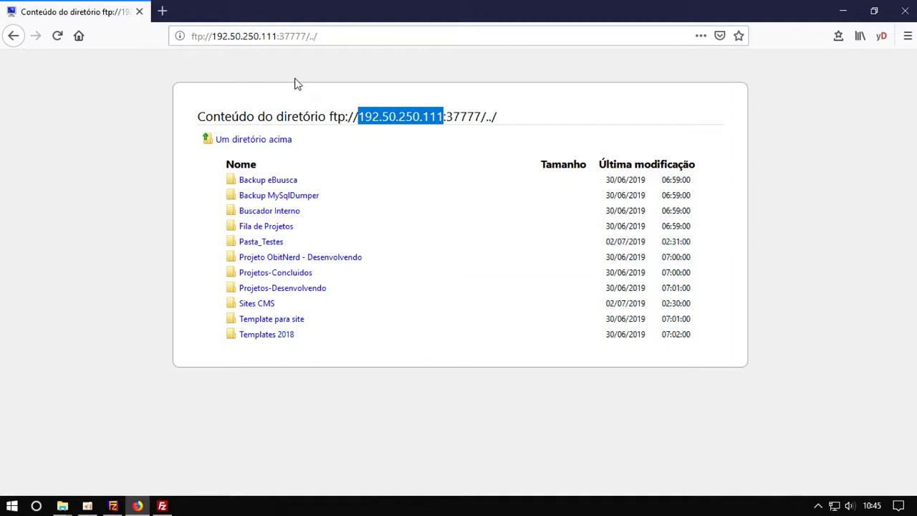
Replace the IP in the address bar with meuftp.ddns.net, deleting the stray space
drag(275, 36, 213, 34)
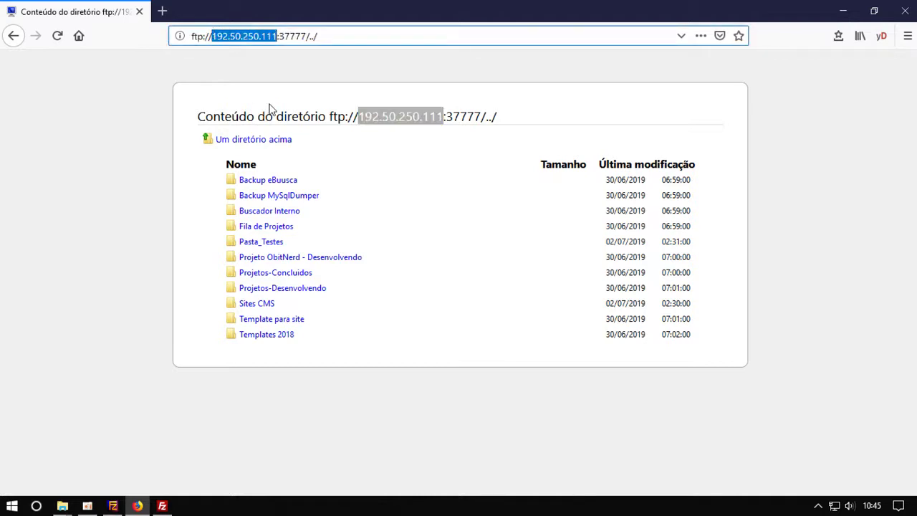
text(meu ftp)
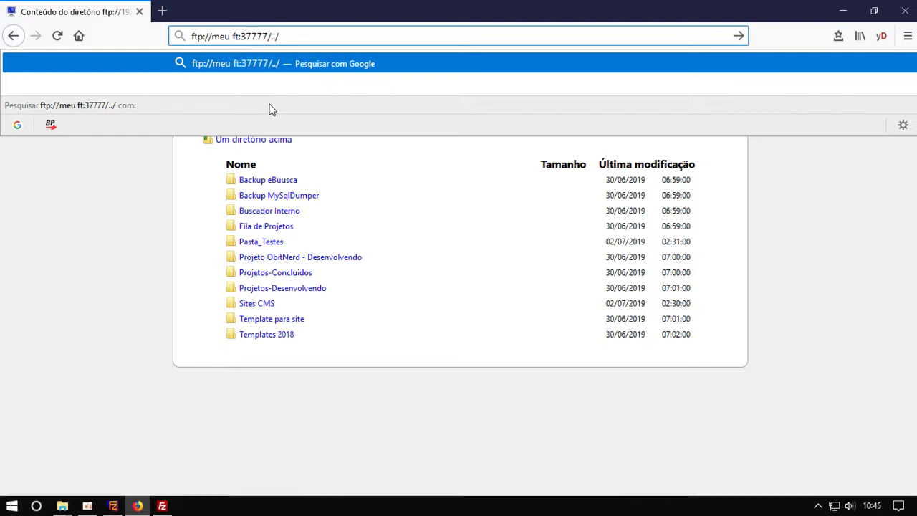
text(.ddns)
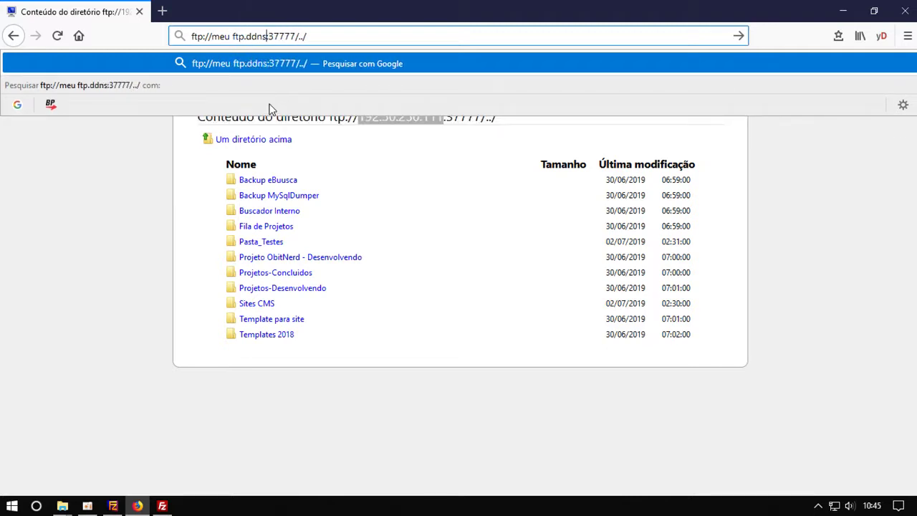
text(.net)
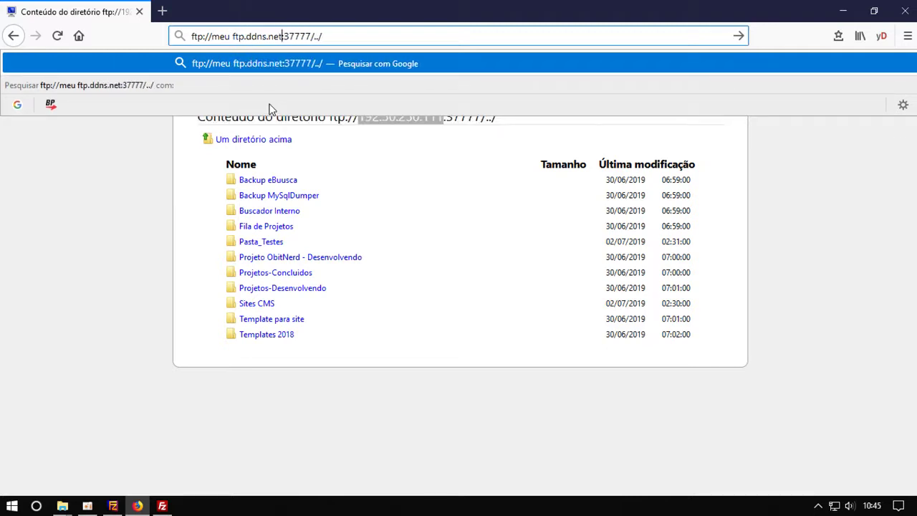
click(231, 37)
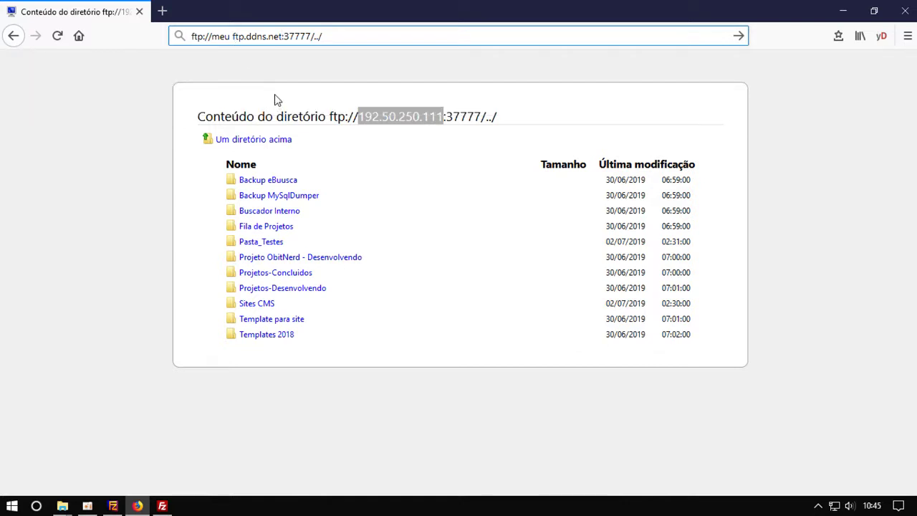
key(BackSpace)
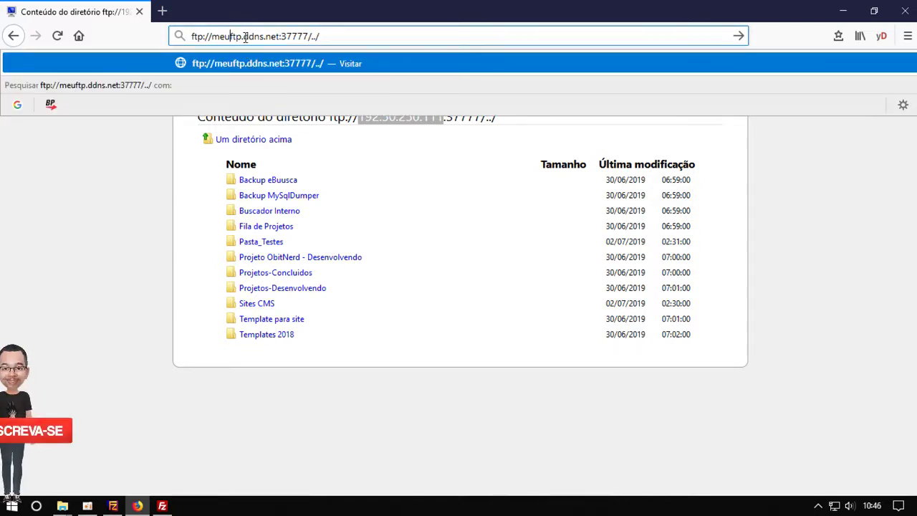